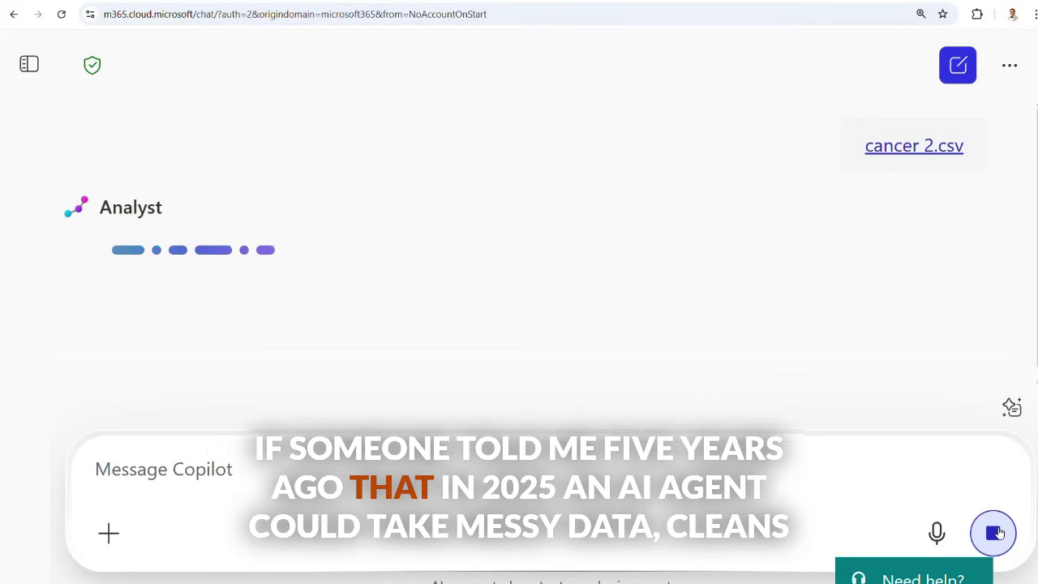
pyautogui.hotkey('ctrl', '-')
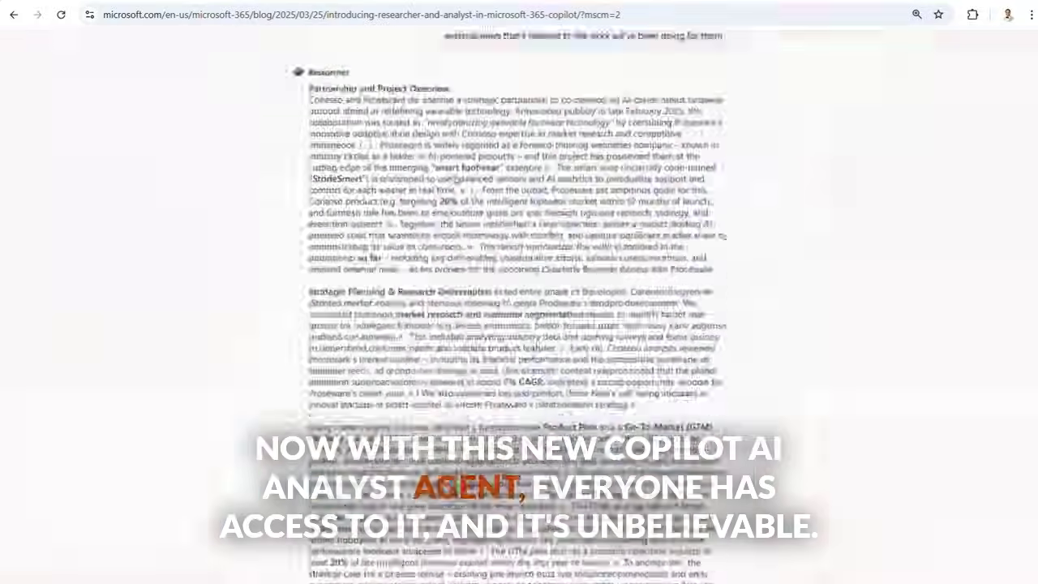
pyautogui.scroll(-20, 454, 180)
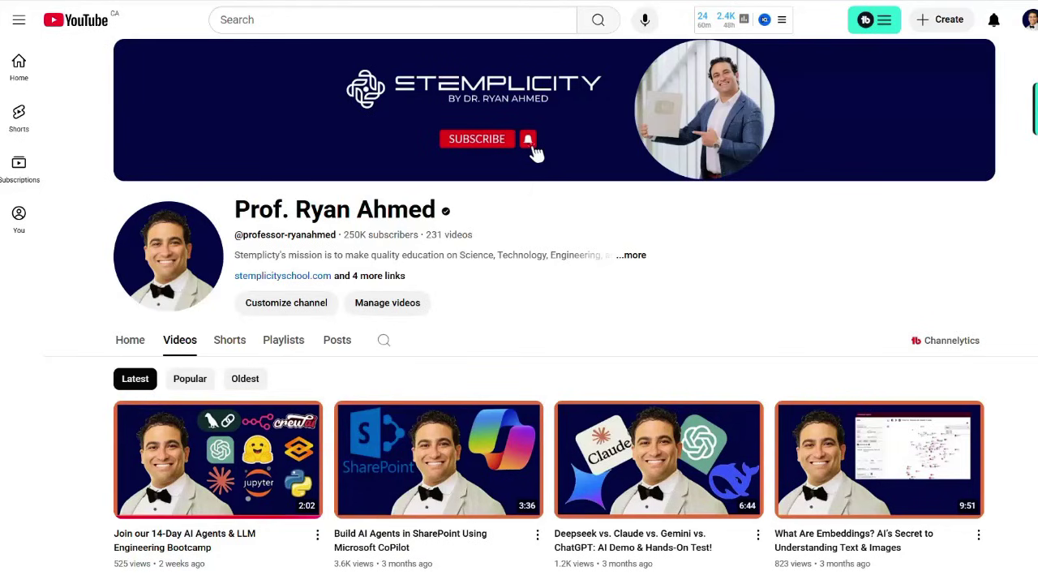
pyautogui.scroll(-5, 140, 60)
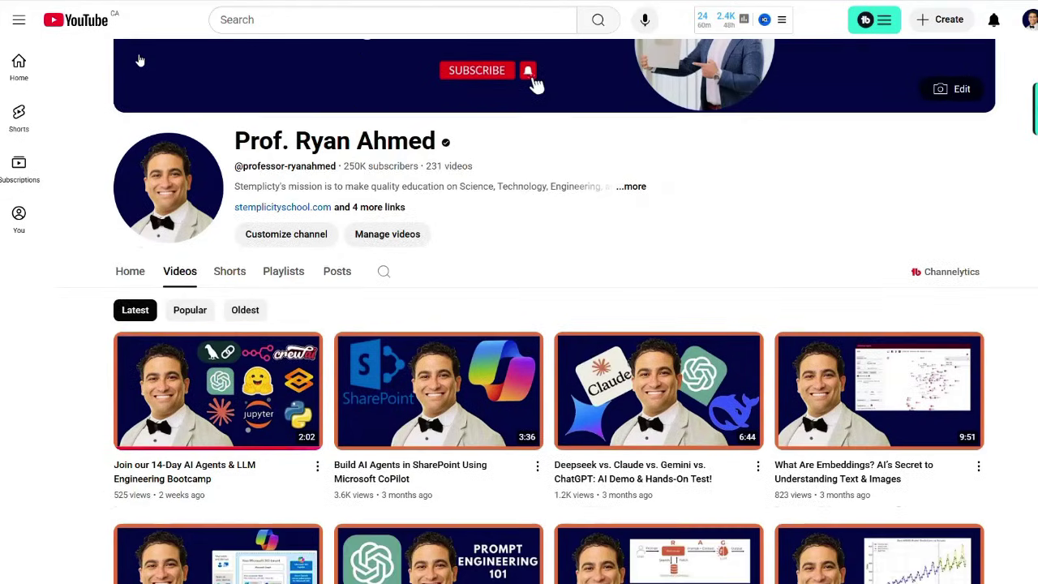
pyautogui.scroll(-5, 139, 61)
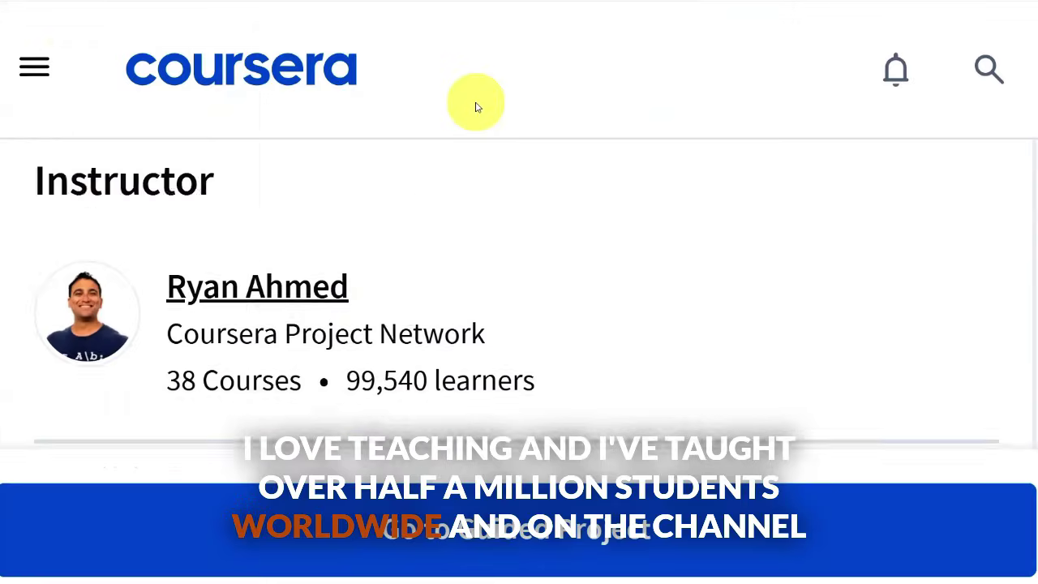
pyautogui.scroll(-1, 475, 105)
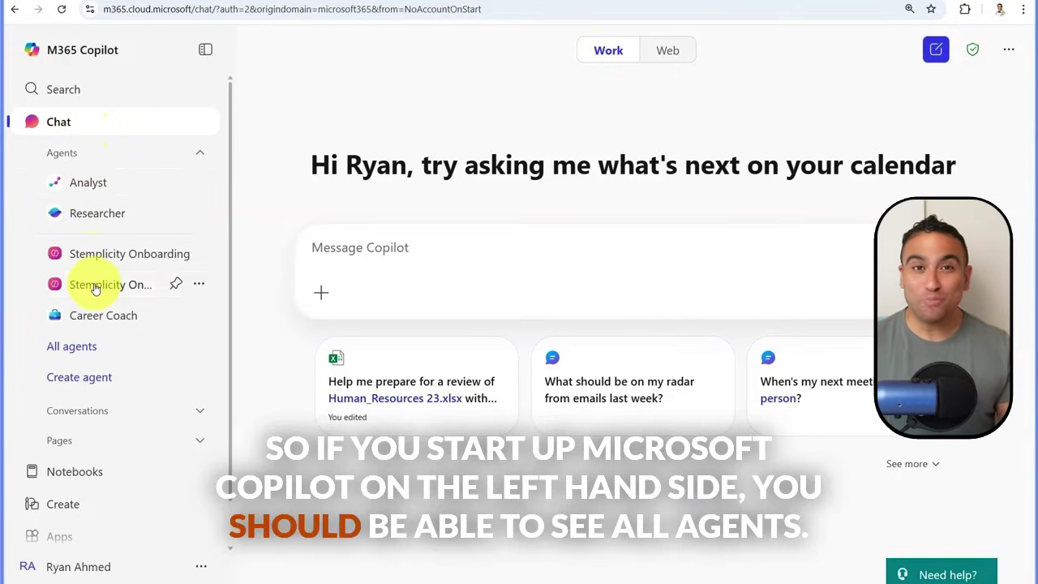
# Browse the full agent catalogue, including the featured agents, and open the Analyst agent built by Microsoft.
pyautogui.click(79, 358)
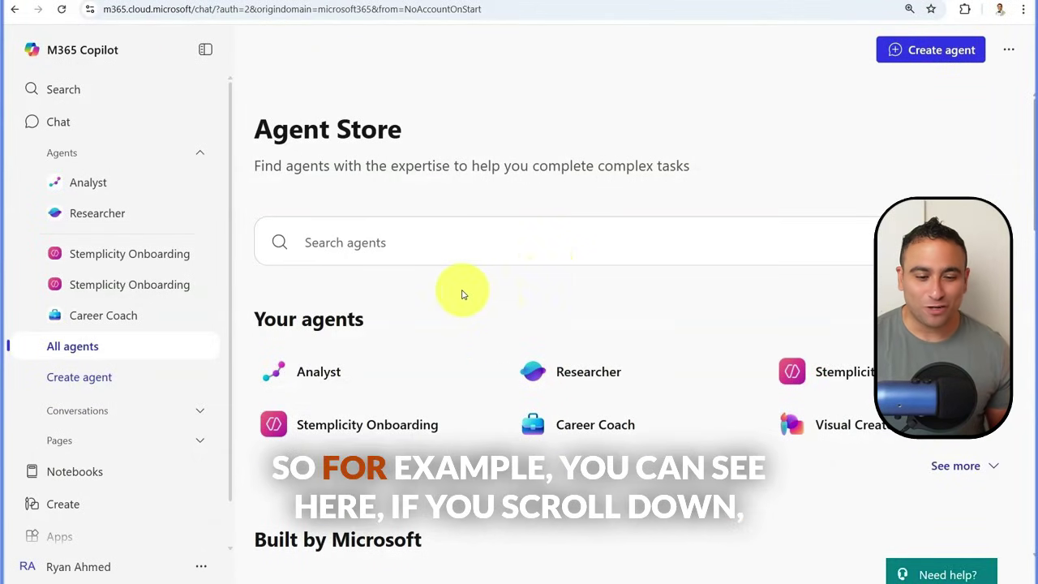
pyautogui.scroll(-4, 463, 292)
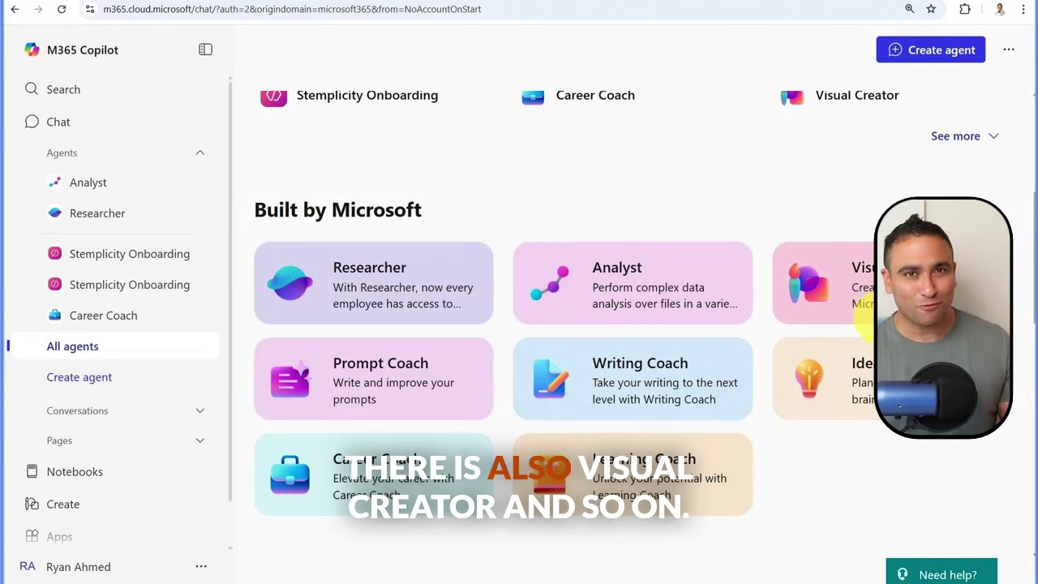
pyautogui.scroll(-4, 527, 264)
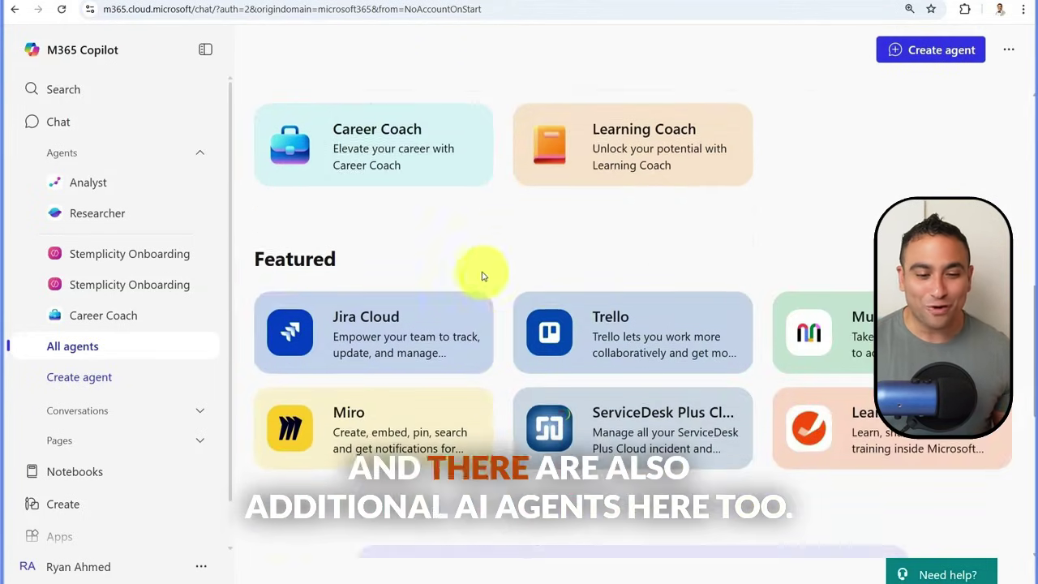
pyautogui.scroll(-1, 482, 277)
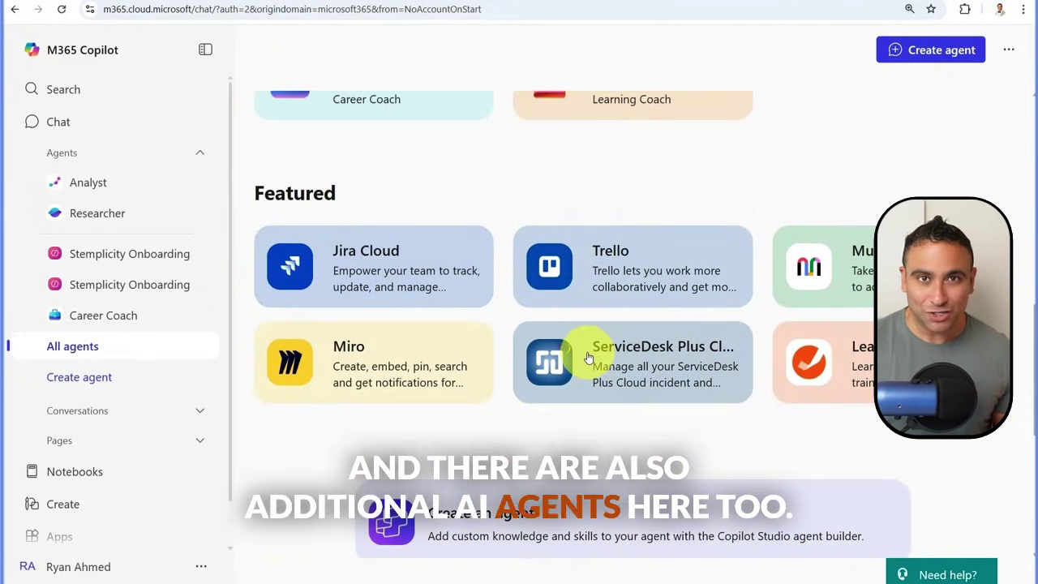
pyautogui.scroll(5, 589, 357)
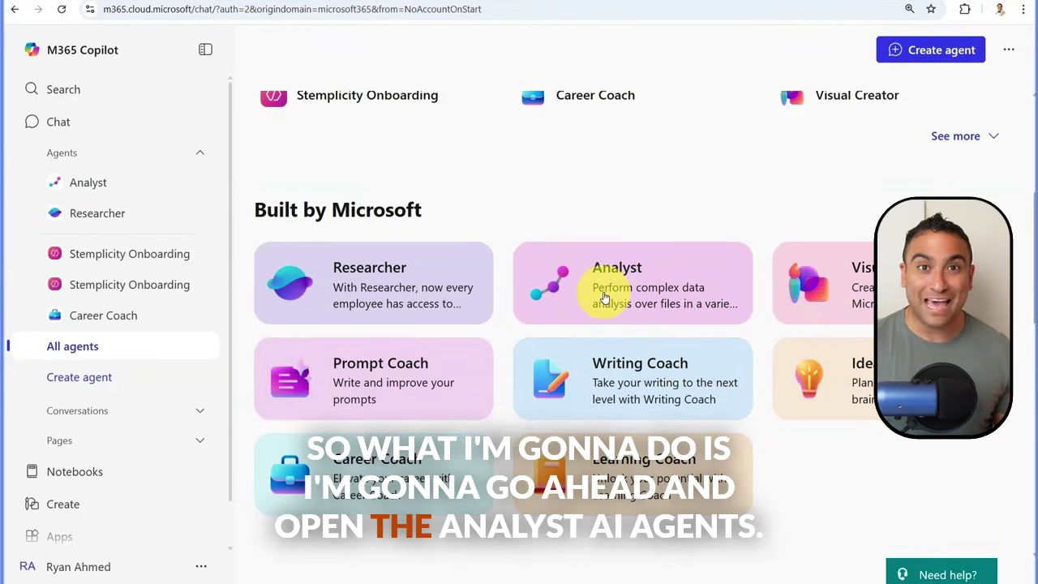
pyautogui.click(550, 288)
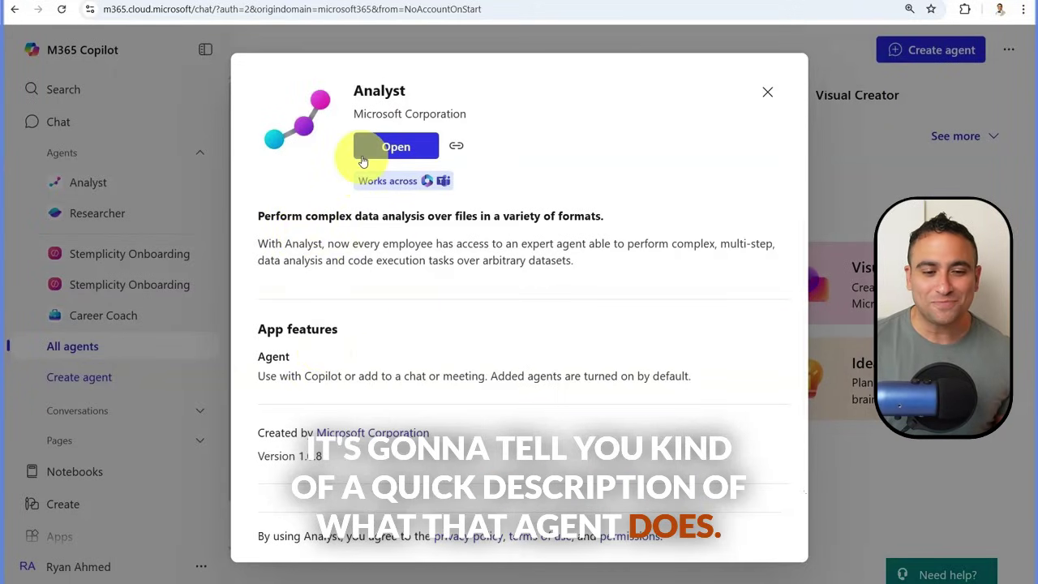
pyautogui.click(389, 148)
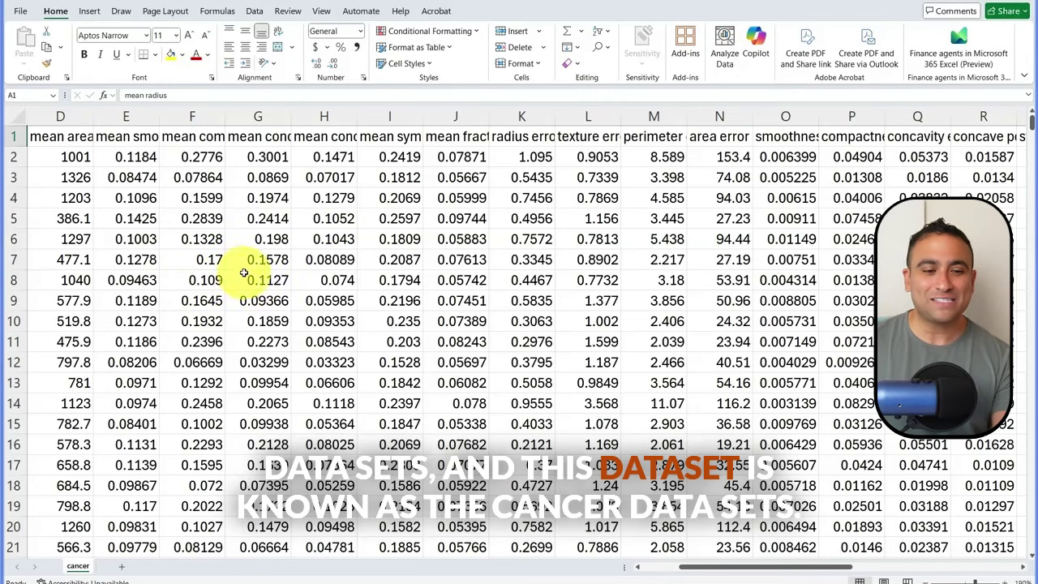
# In the Excel cancer sheet, fit the mean texture and mean perimeter columns to their headers and inspect the remaining columns.
pyautogui.scroll(-1, 347, 270)
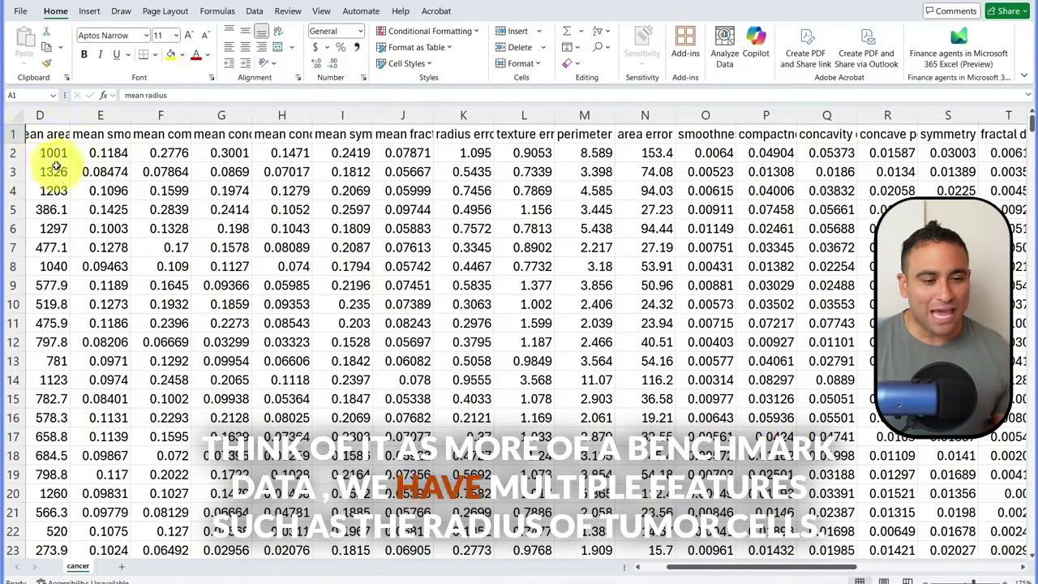
pyautogui.hscroll(-3, 487, 543)
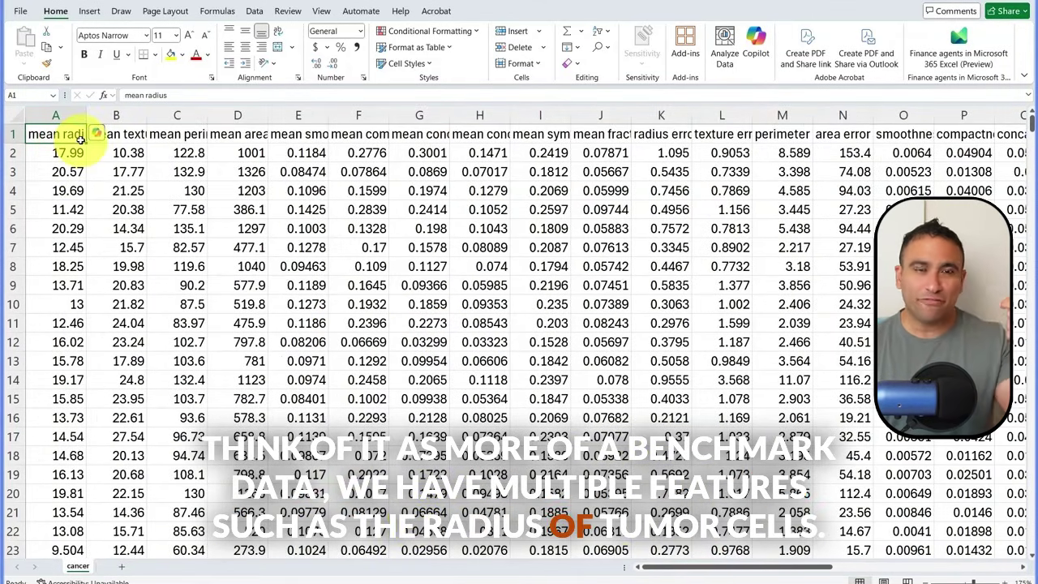
pyautogui.doubleClick(146, 115)
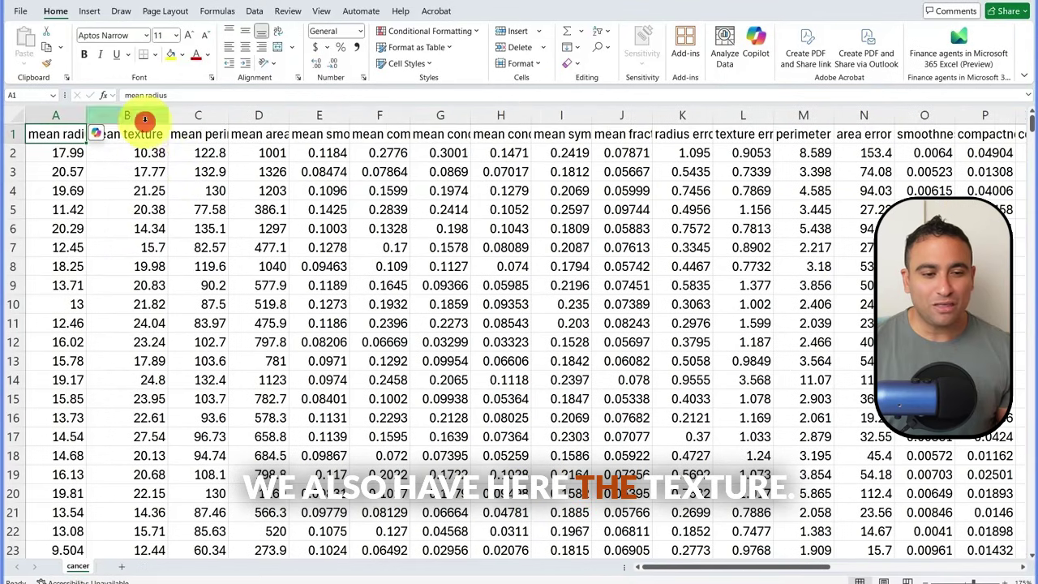
pyautogui.doubleClick(229, 115)
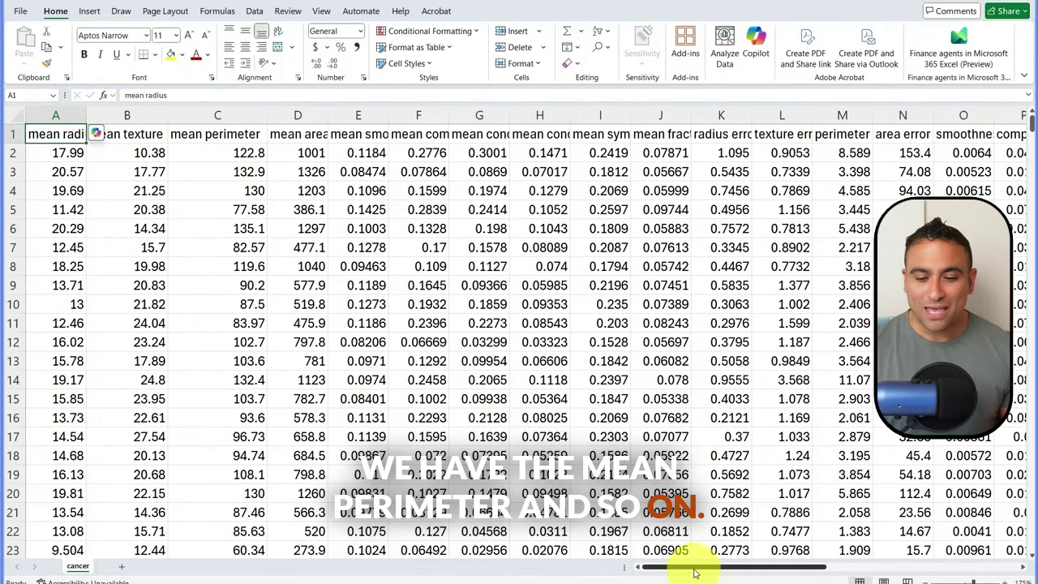
pyautogui.moveTo(693, 573); pyautogui.dragTo(933, 572)
pyautogui.click(945, 115)
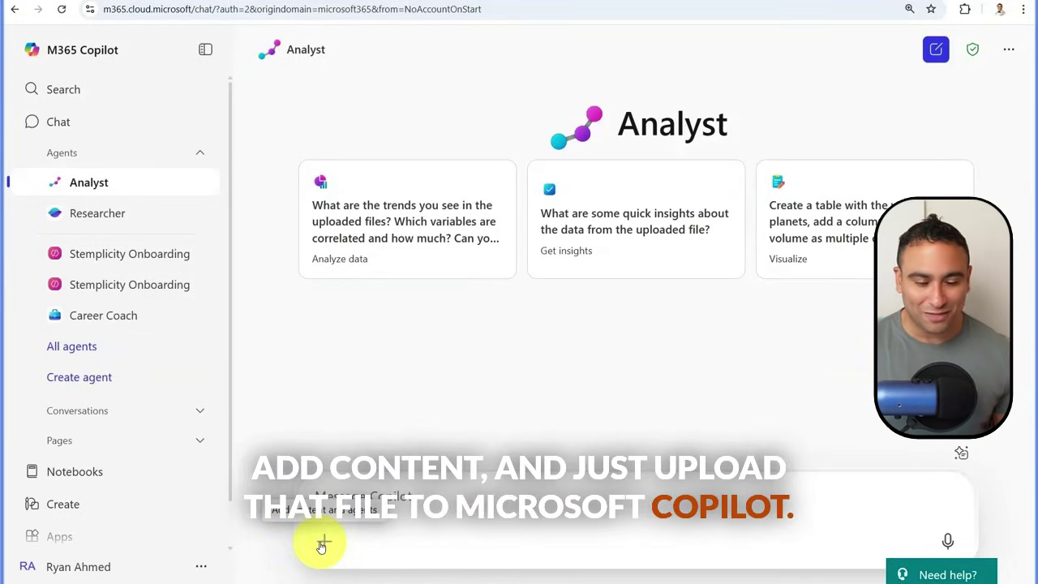
# Upload the cancer CSV file from the computer to the Analyst agent and submit it without a written prompt.
pyautogui.click(324, 542)
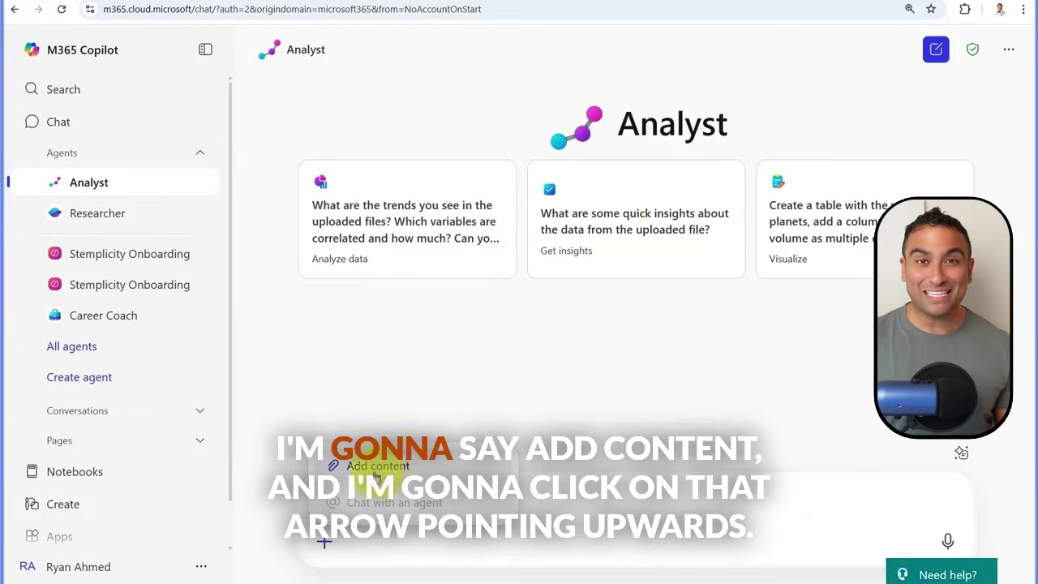
pyautogui.click(377, 474)
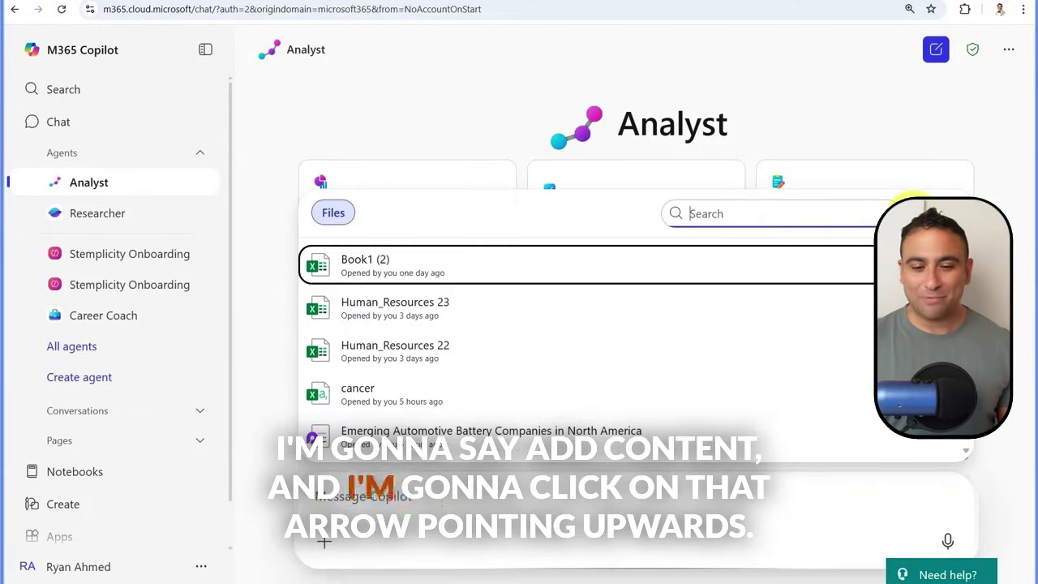
pyautogui.click(884, 214)
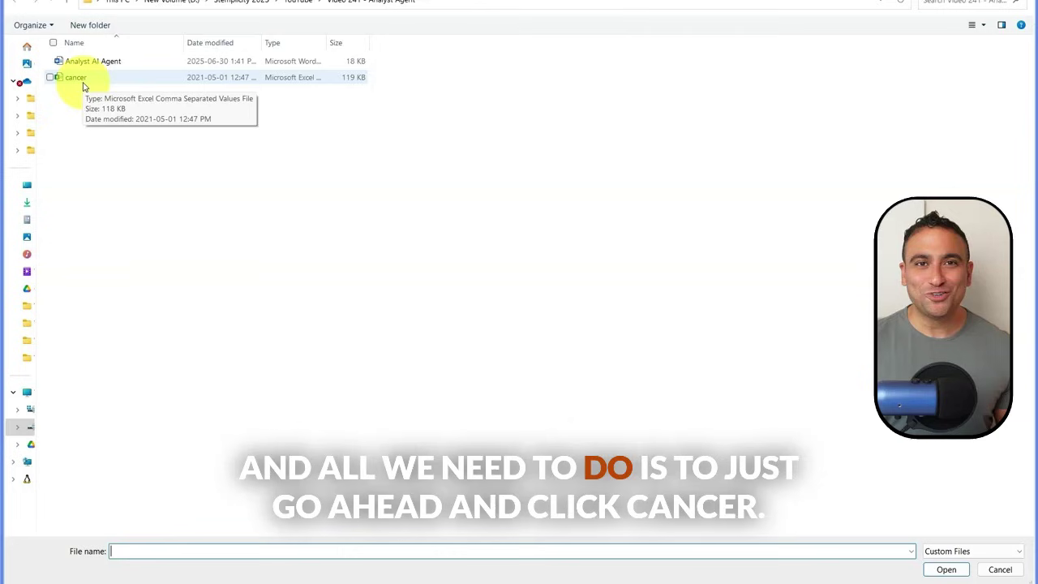
pyautogui.click(89, 81)
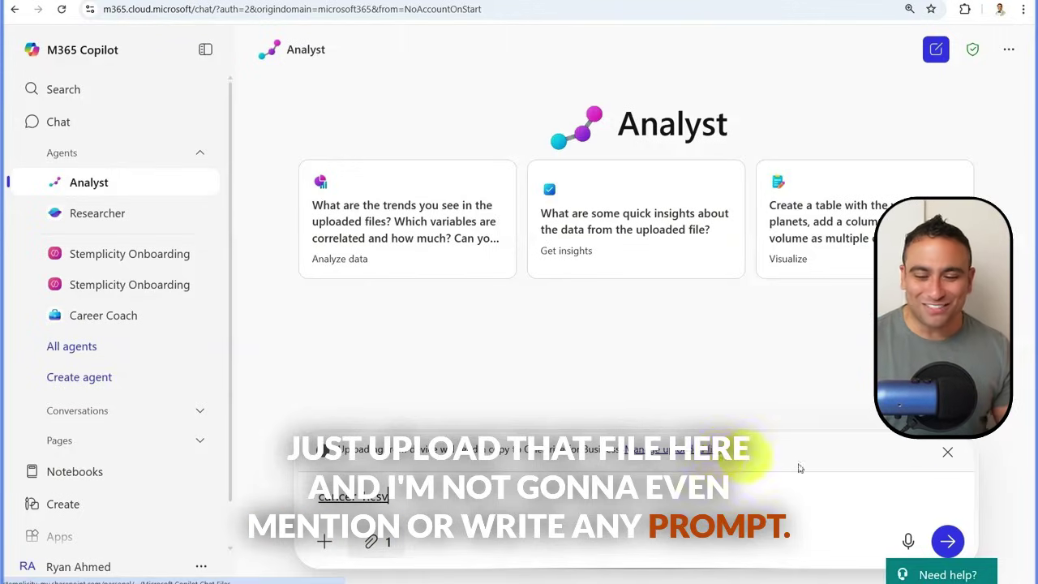
pyautogui.click(948, 541)
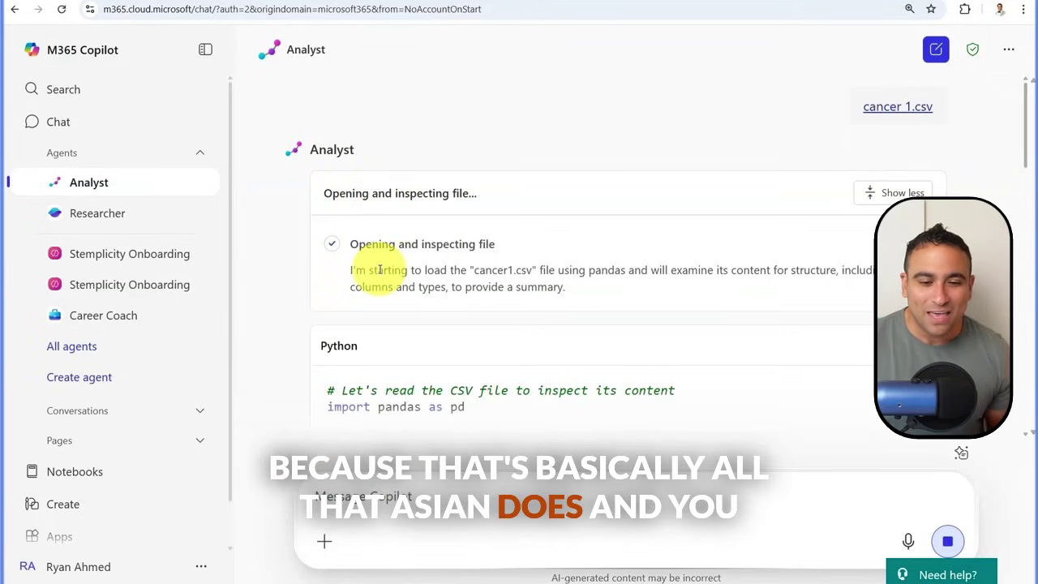
# Examine Analyst's file-inspection reasoning, the Python code for loading and describing the dataset, and the execution output.
pyautogui.scroll(-2, 386, 258)
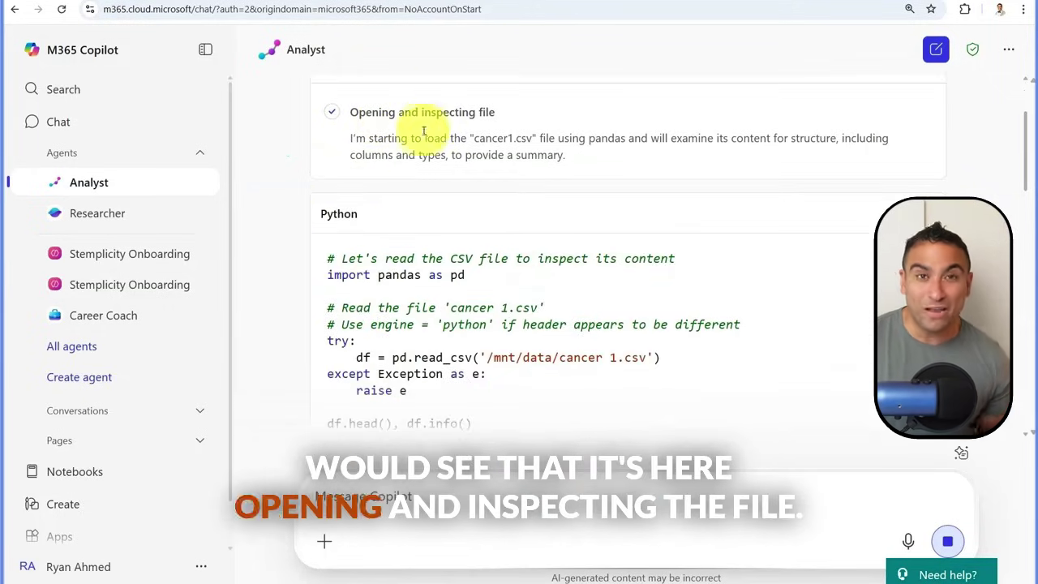
pyautogui.scroll(-2, 398, 200)
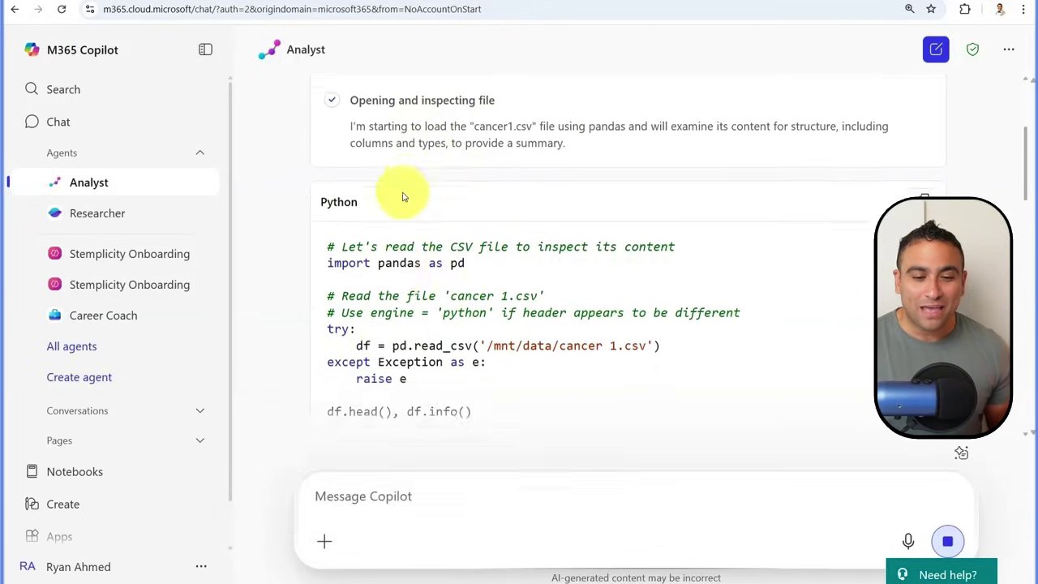
pyautogui.scroll(1, 417, 174)
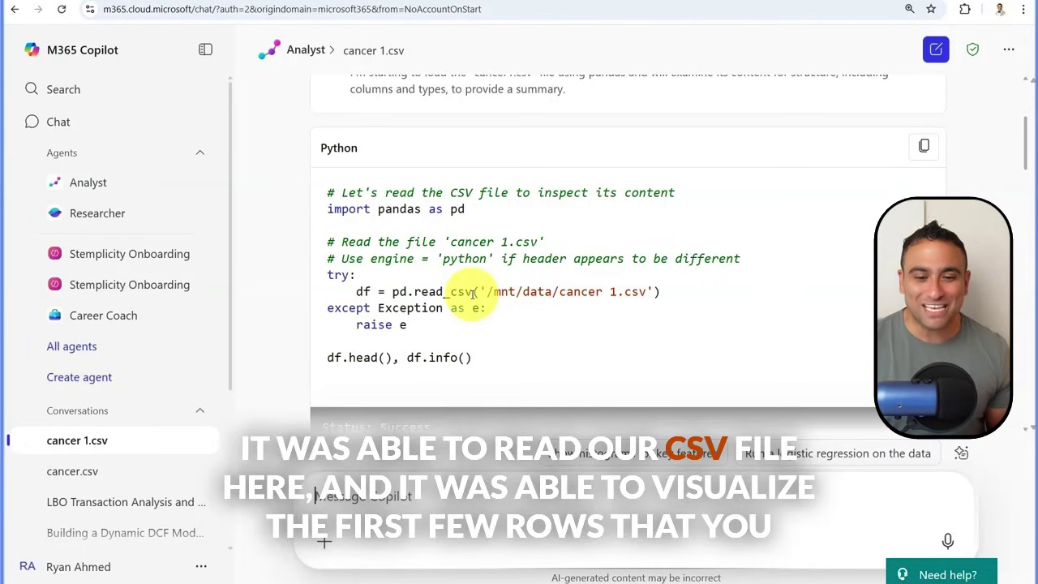
pyautogui.scroll(-3, 467, 267)
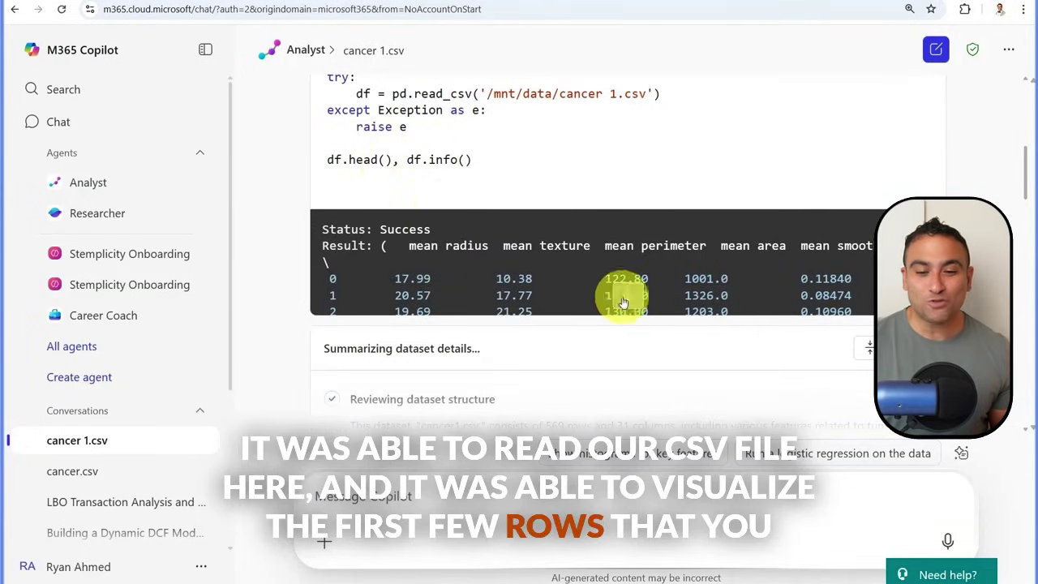
pyautogui.scroll(-2, 718, 248)
pyautogui.scroll(-5, 719, 248)
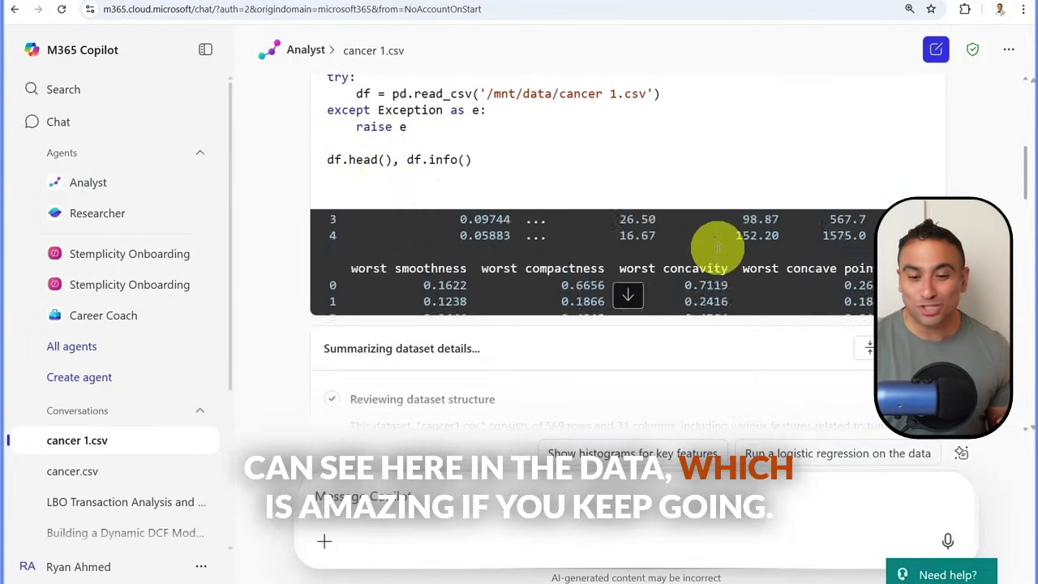
pyautogui.scroll(-5, 283, 207)
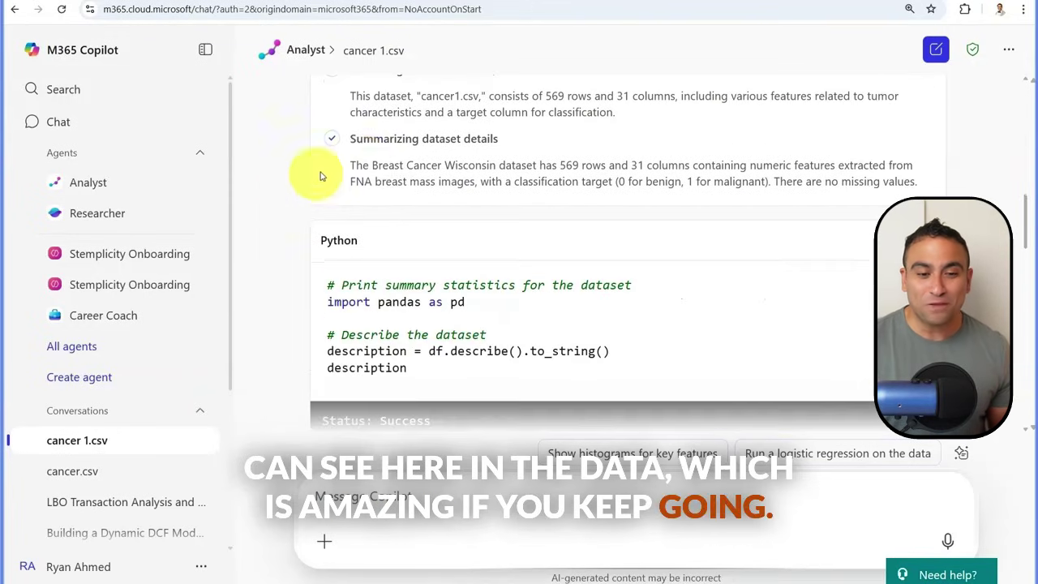
pyautogui.scroll(1, 308, 173)
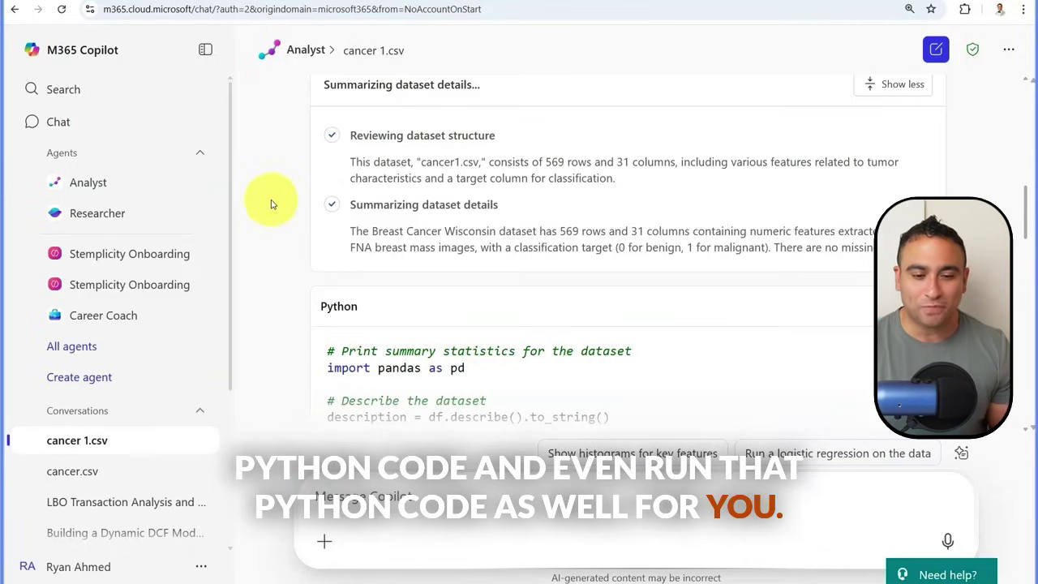
pyautogui.scroll(-4, 297, 191)
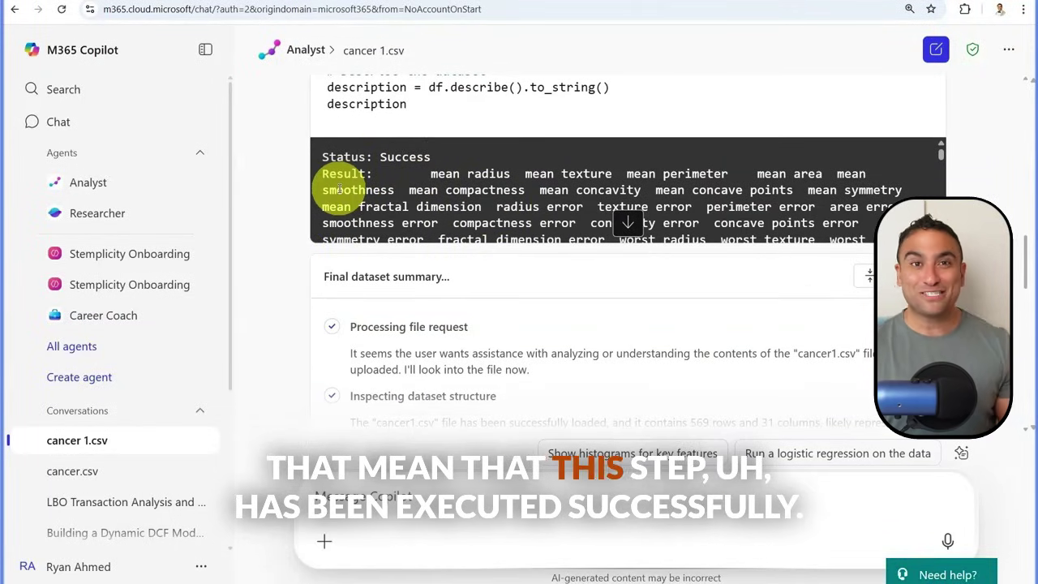
# Review Analyst's final dataset summary, the features overview and the summary statistics highlights.
pyautogui.scroll(-3, 276, 175)
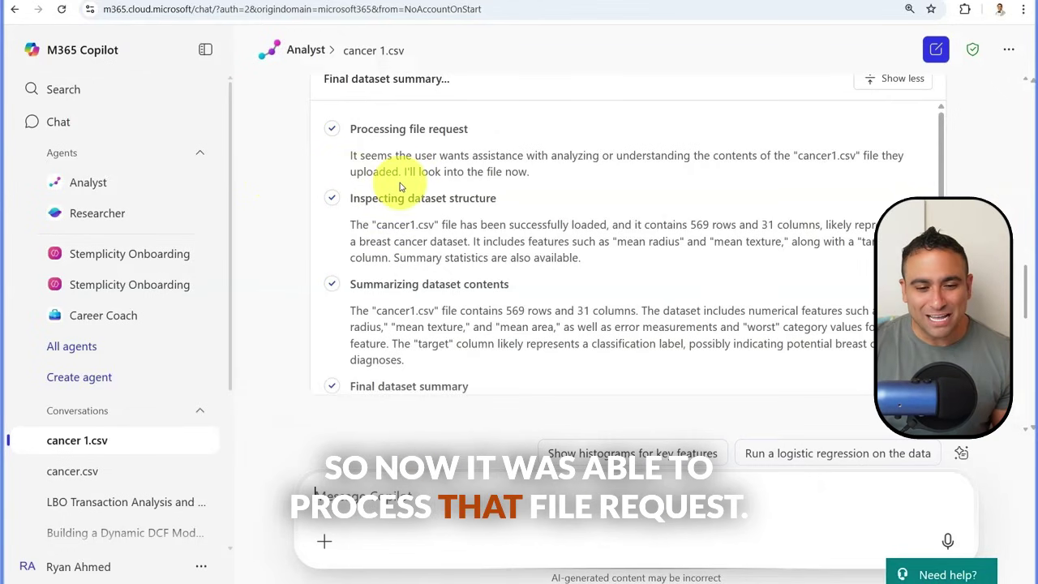
pyautogui.scroll(-1, 434, 243)
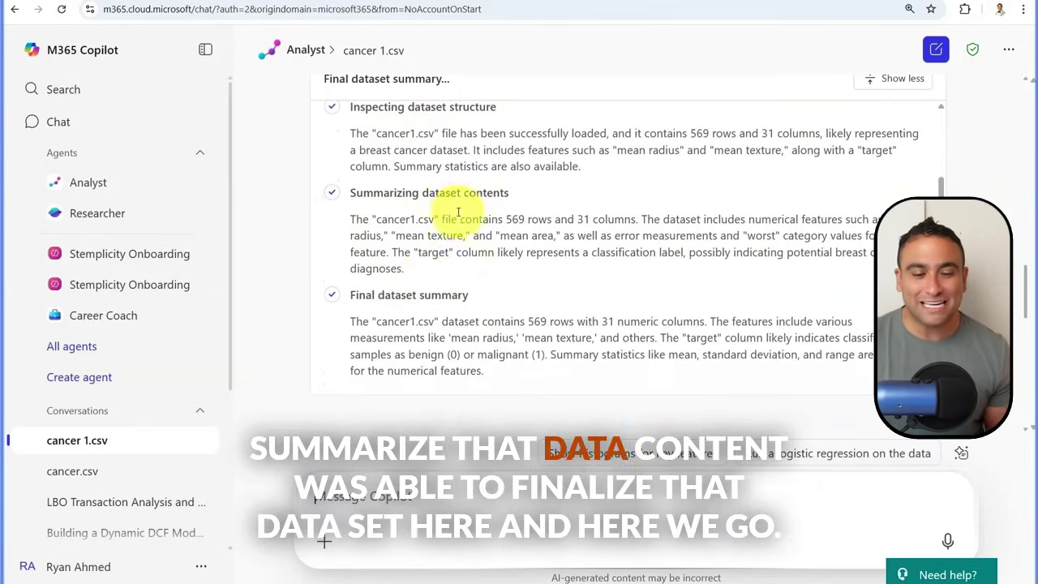
pyautogui.scroll(-1, 457, 213)
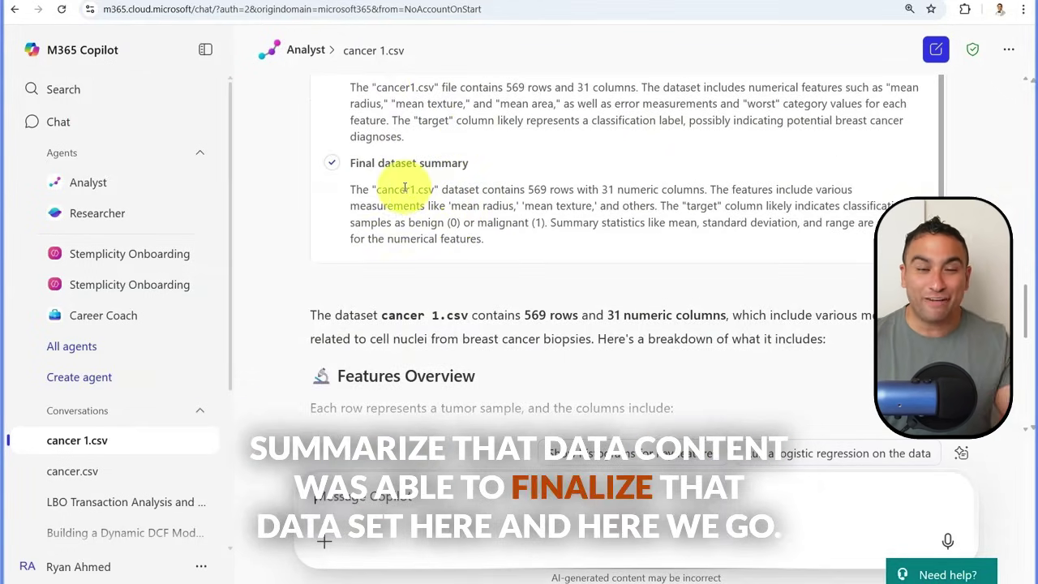
pyautogui.scroll(-2, 400, 219)
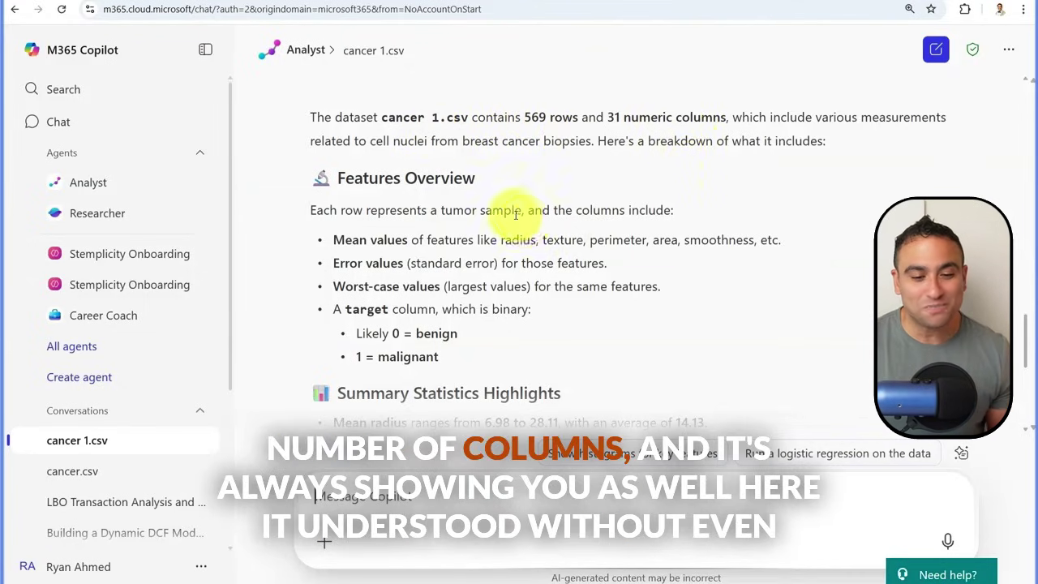
pyautogui.scroll(-1, 515, 214)
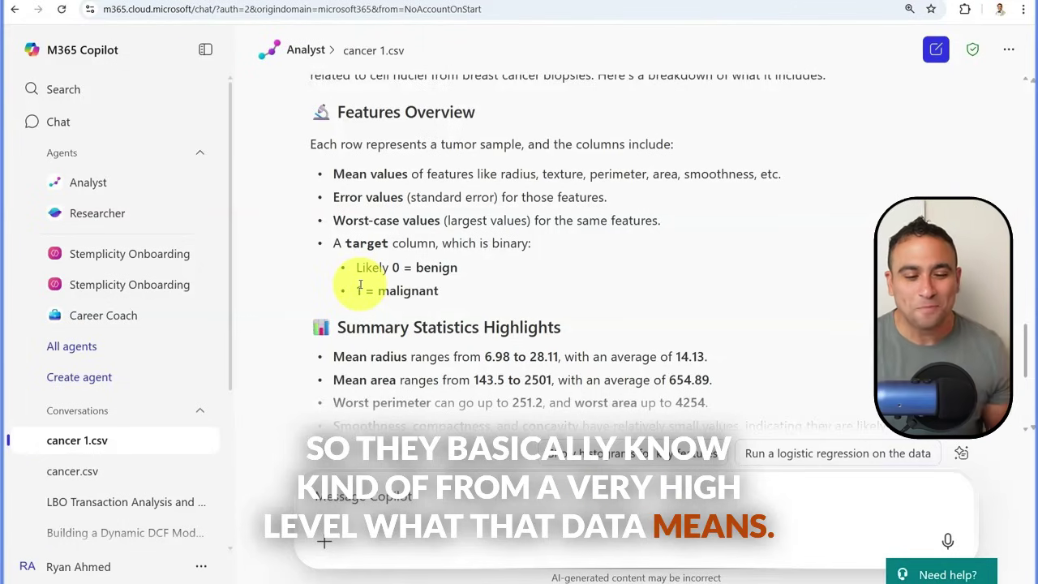
# Submit a prompt asking Analyst to generate 10 data visualizations from the cancer dataset.
pyautogui.scroll(-2, 381, 233)
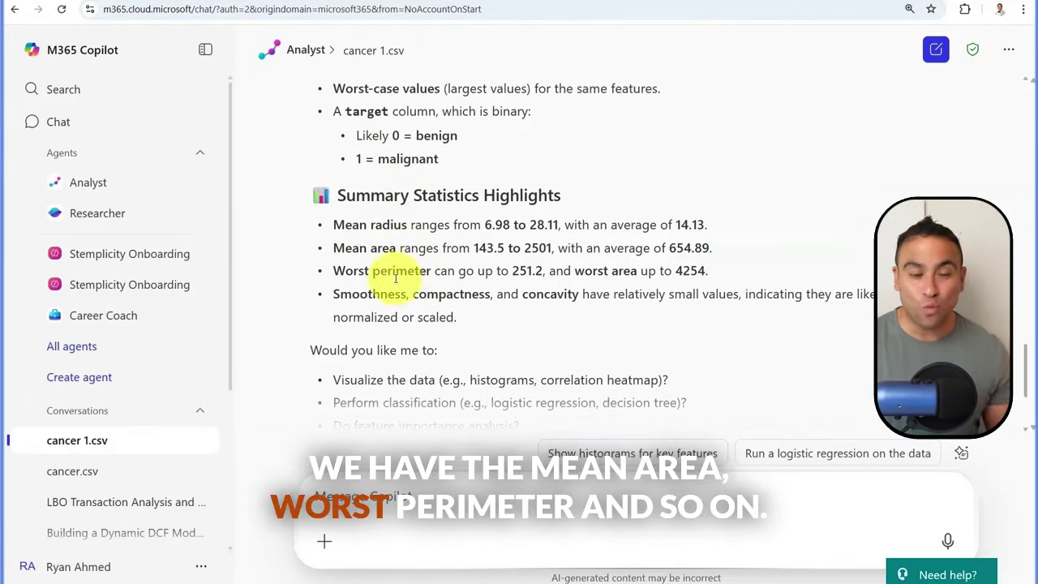
pyautogui.scroll(-2, 415, 246)
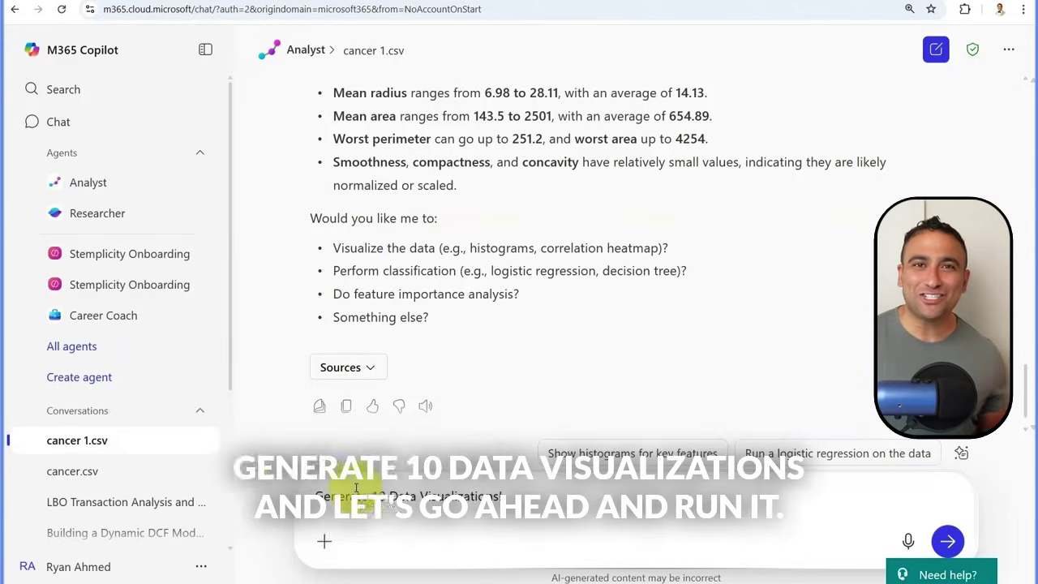
pyautogui.click(948, 541)
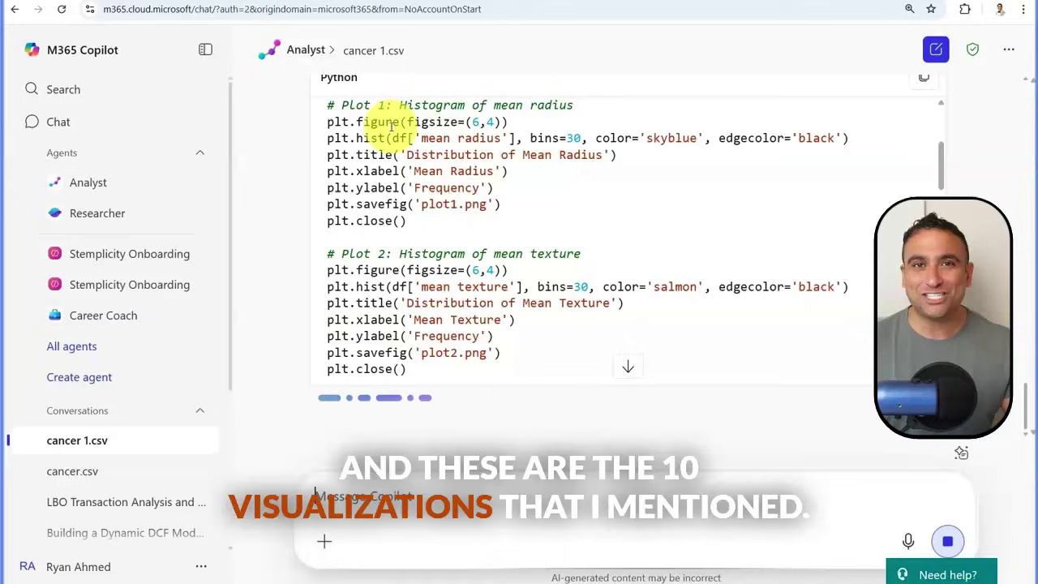
# Examine the Python code for the histograms, boxplot, scatter plot and correlation heatmap, plus the list of saved plot files.
pyautogui.scroll(2, 406, 146)
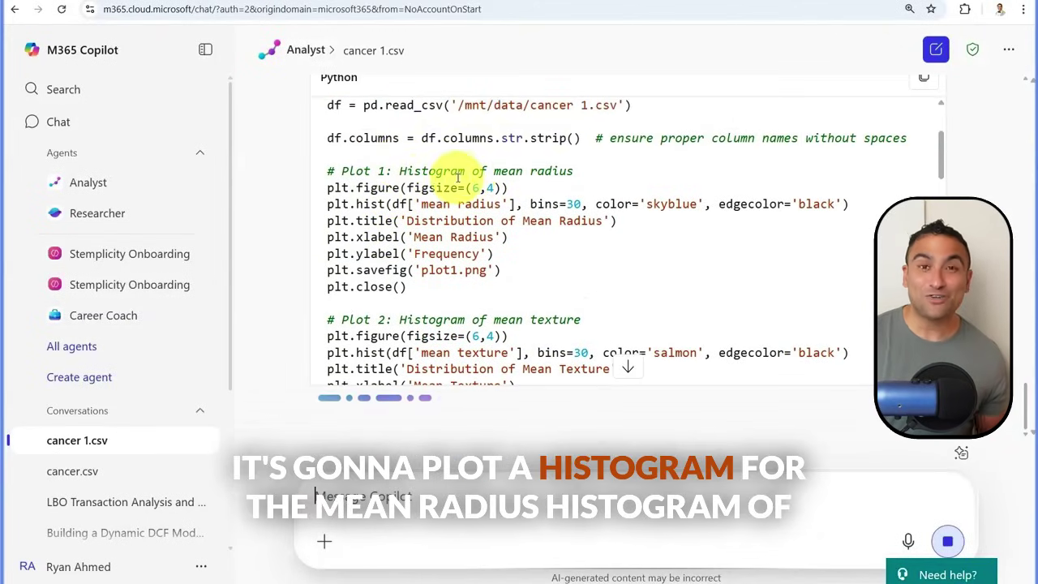
pyautogui.scroll(-4, 475, 181)
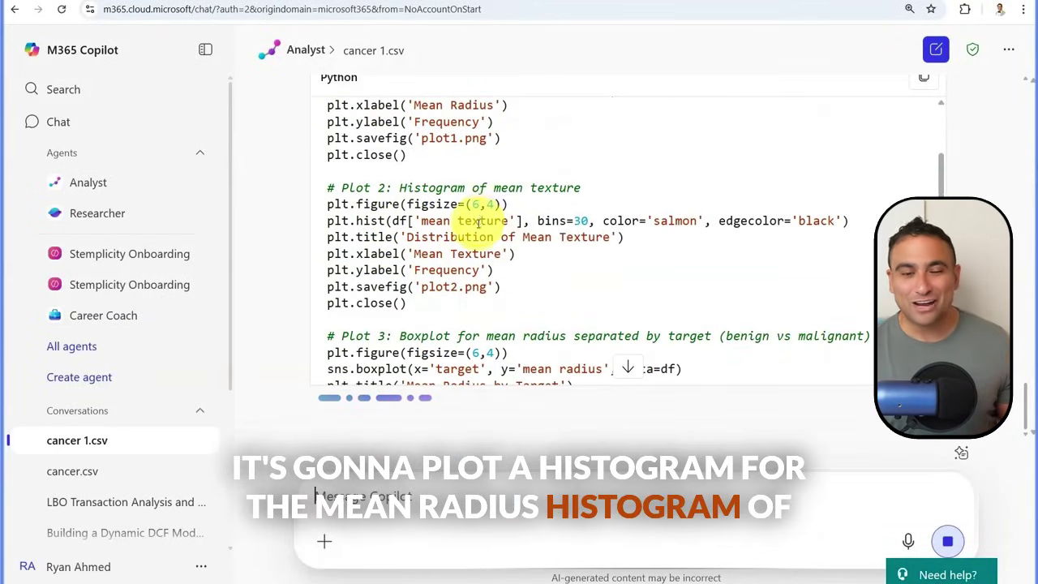
pyautogui.scroll(-4, 483, 218)
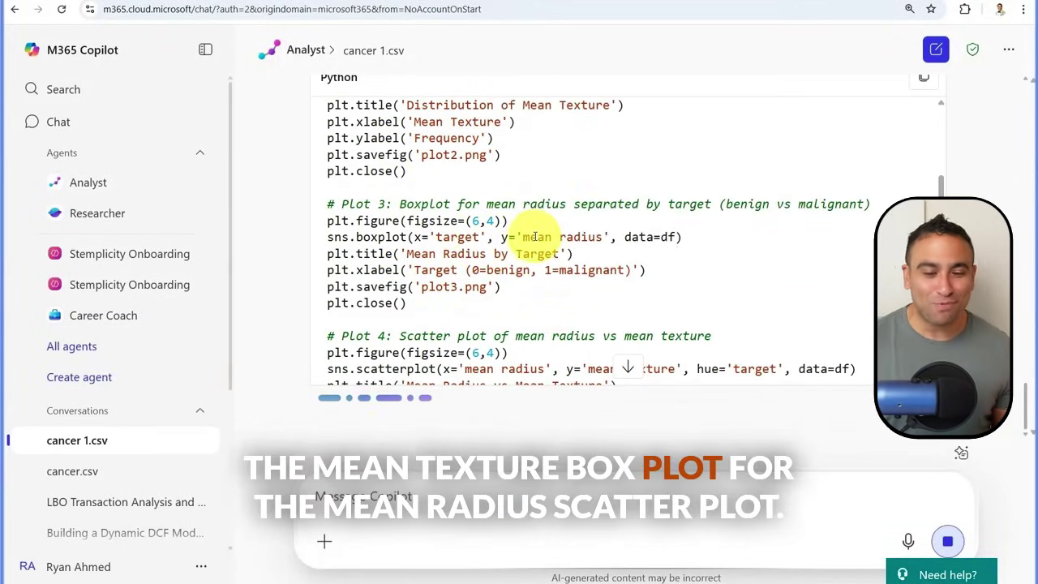
pyautogui.scroll(-6, 536, 231)
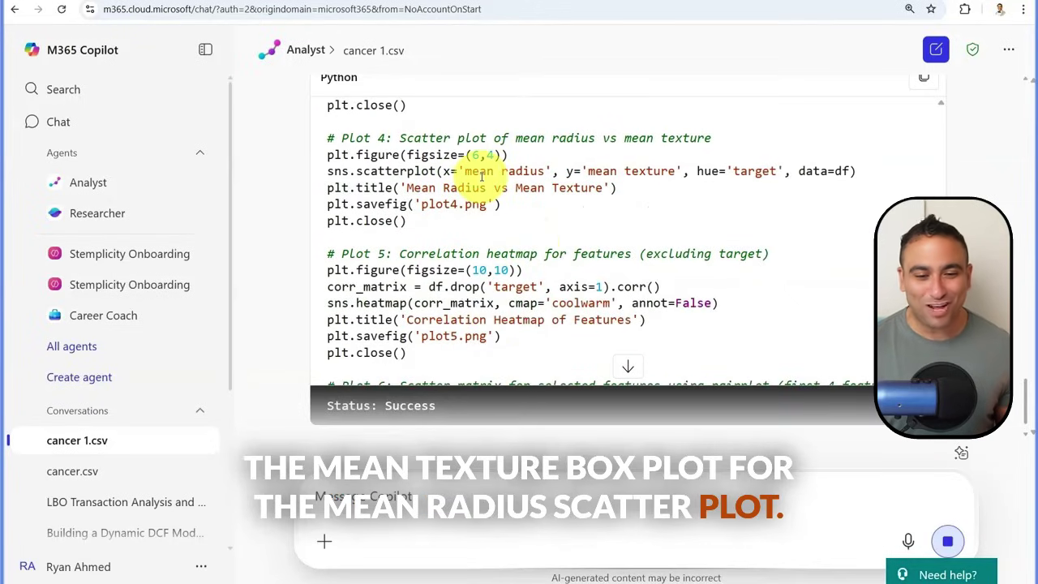
pyautogui.scroll(-6, 394, 241)
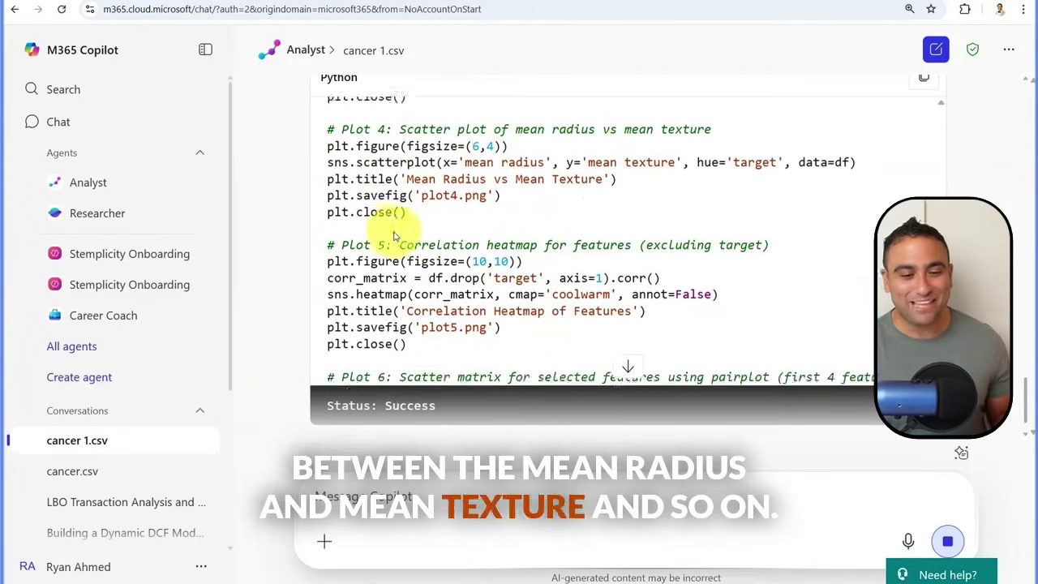
pyautogui.scroll(-7, 308, 202)
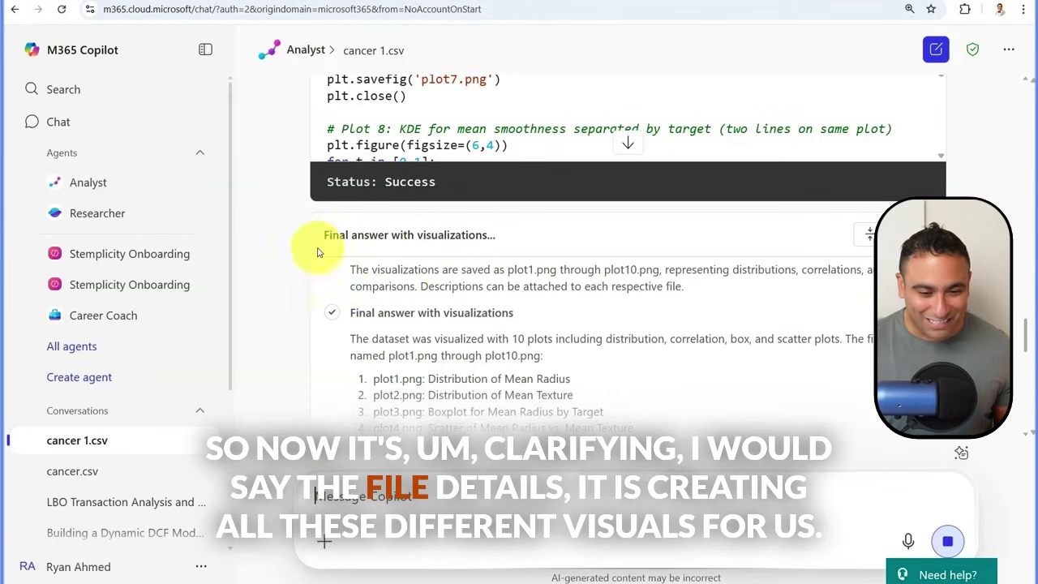
pyautogui.scroll(-4, 459, 182)
pyautogui.scroll(-1, 458, 182)
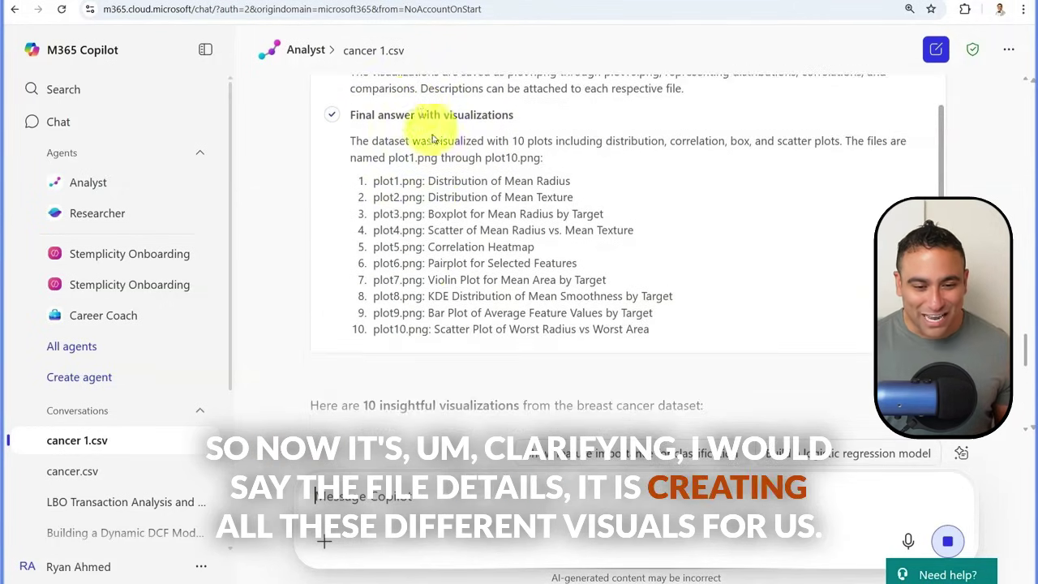
# Review the first six visualizations, from the mean radius distribution through the correlation heatmap to the pairplot colored by target.
pyautogui.scroll(-4, 276, 195)
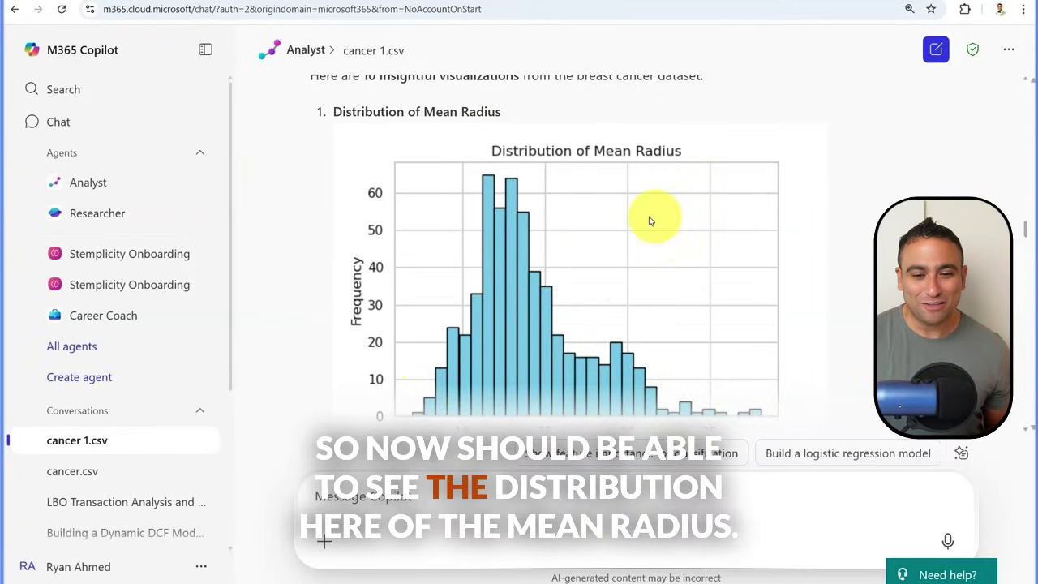
pyautogui.scroll(-5, 365, 202)
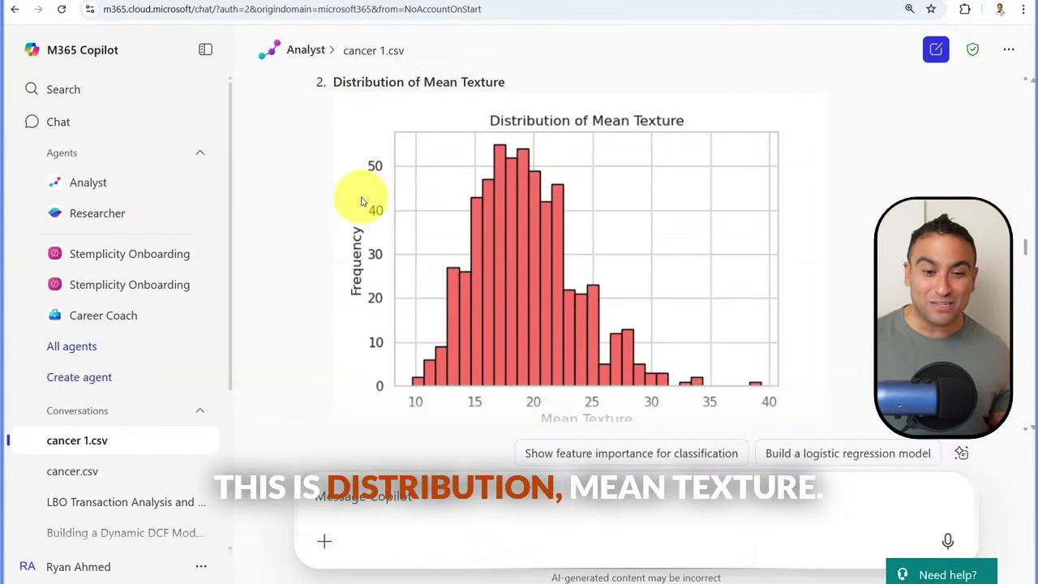
pyautogui.scroll(-5, 363, 201)
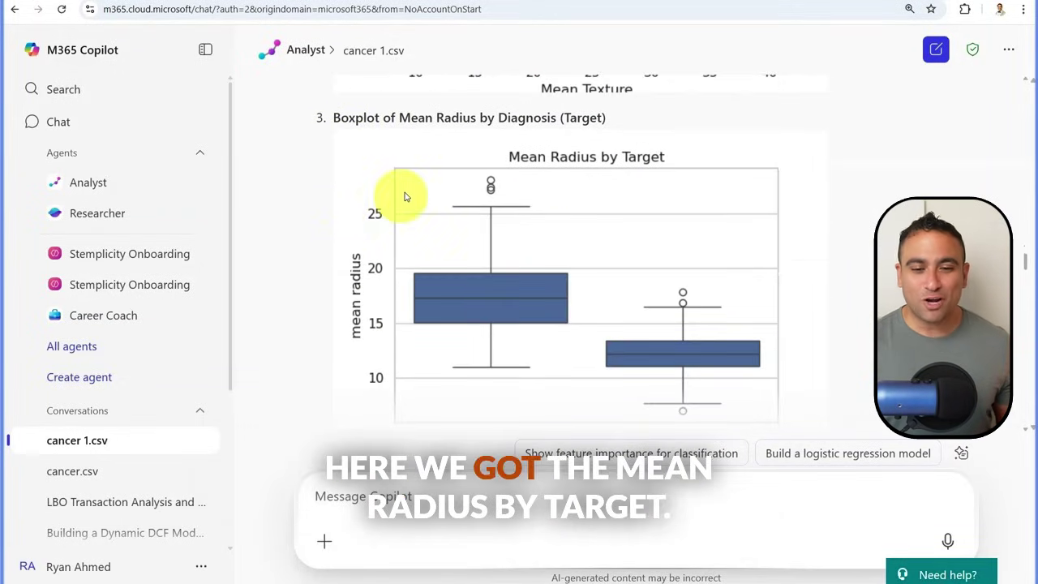
pyautogui.scroll(-5, 371, 203)
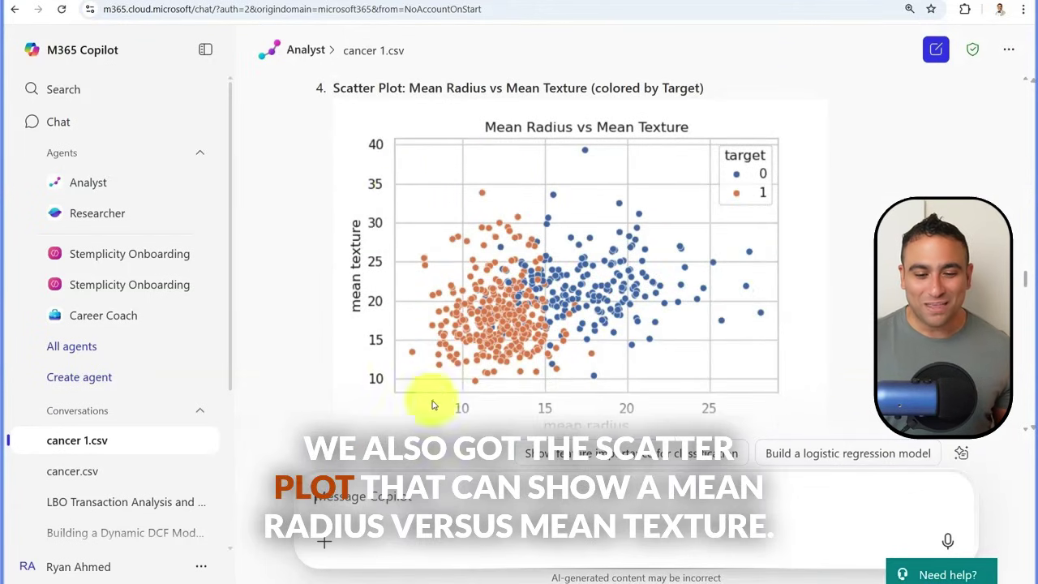
pyautogui.scroll(-2, 654, 313)
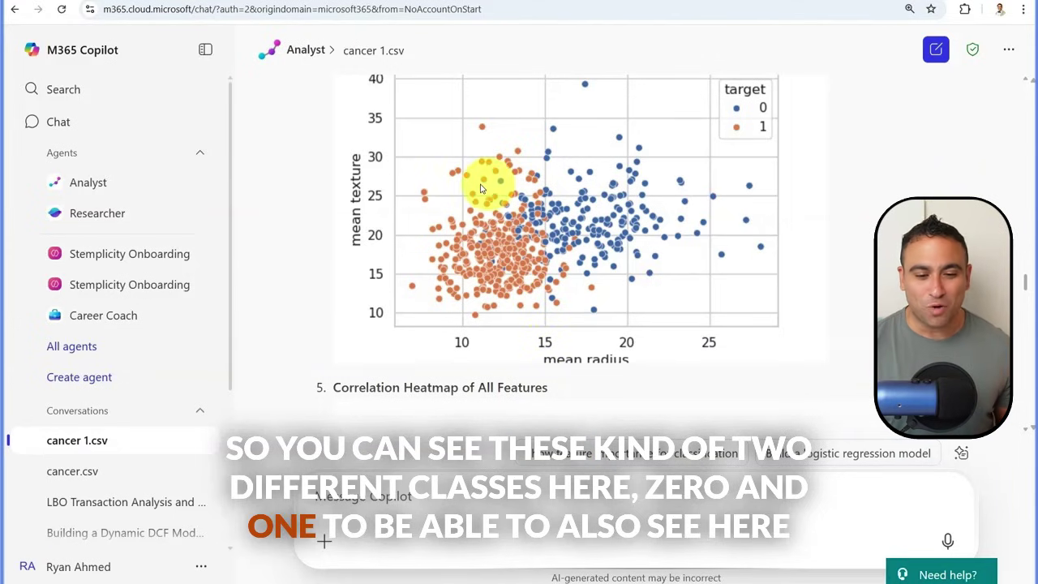
pyautogui.scroll(-5, 290, 157)
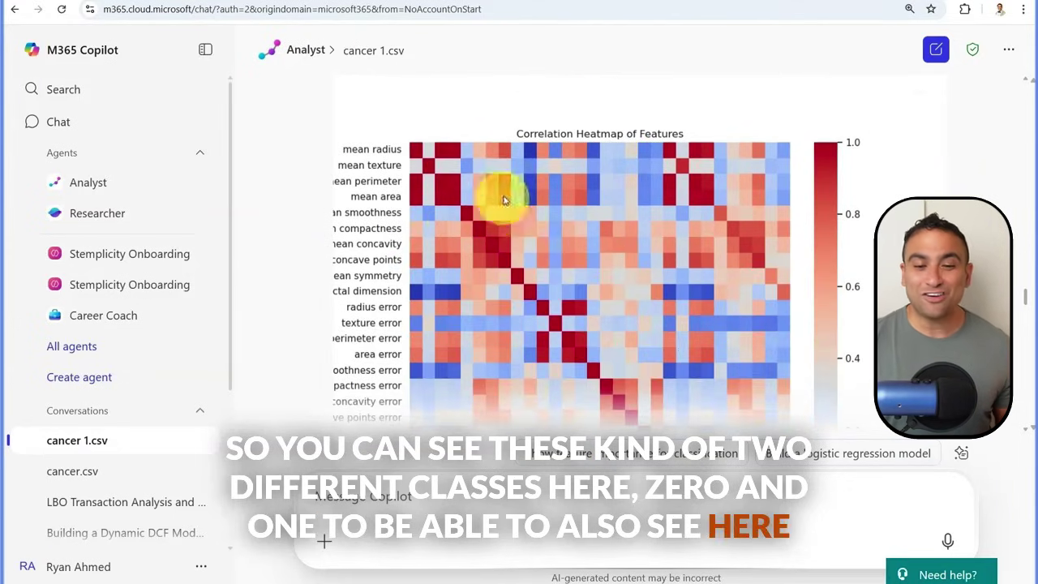
pyautogui.scroll(-3, 476, 230)
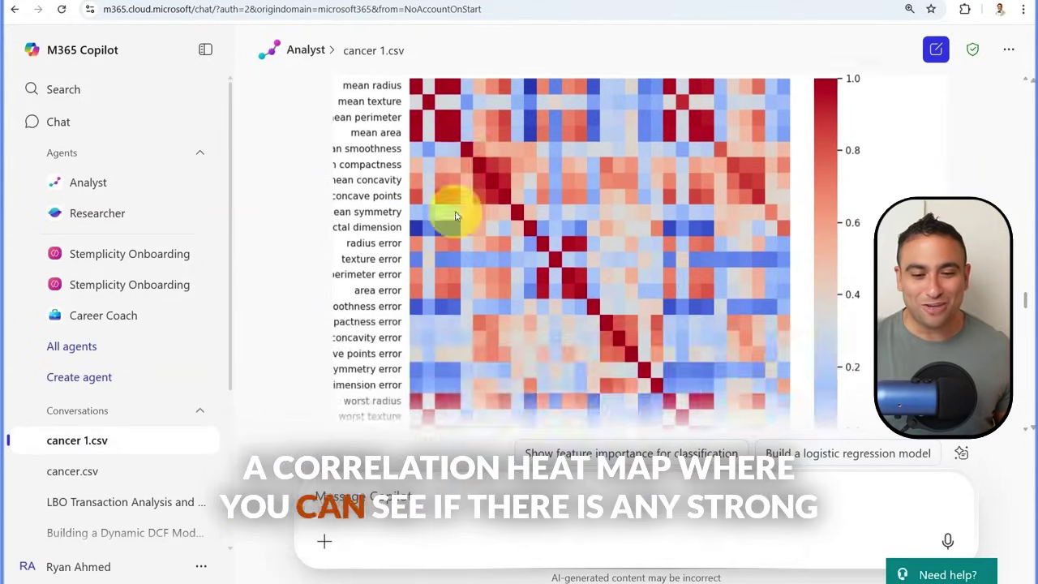
pyautogui.scroll(3, 811, 150)
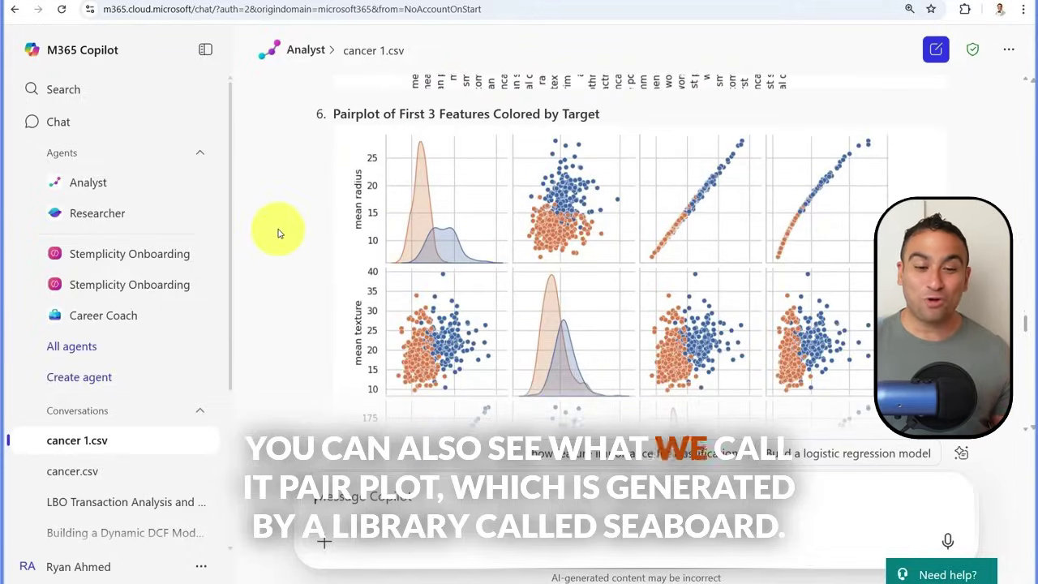
pyautogui.scroll(-1, 278, 229)
pyautogui.scroll(1, 496, 199)
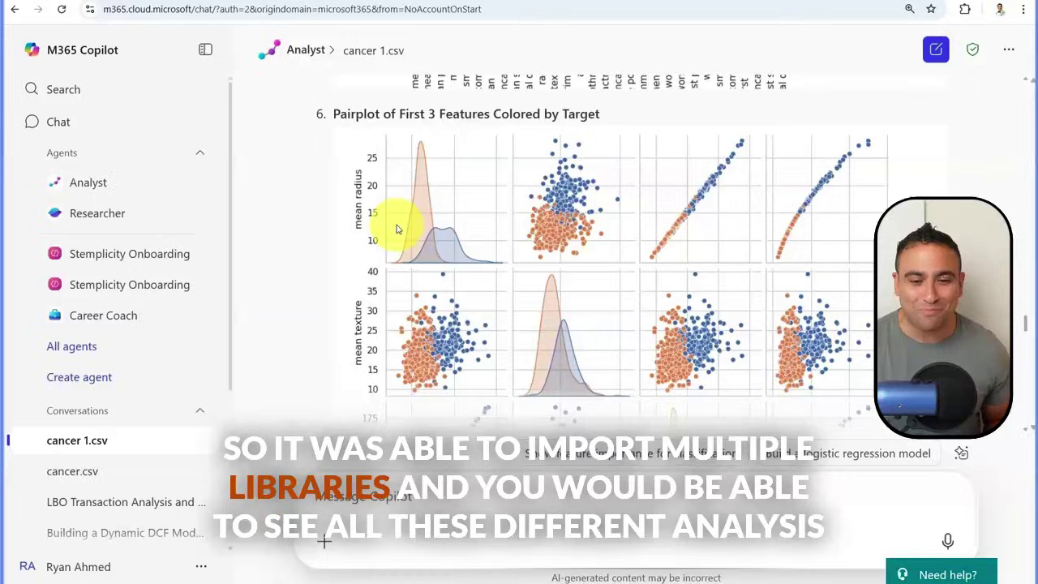
# Review the violin, KDE and bar plots by target and the worst radius versus worst area scatter plot.
pyautogui.scroll(-6, 398, 229)
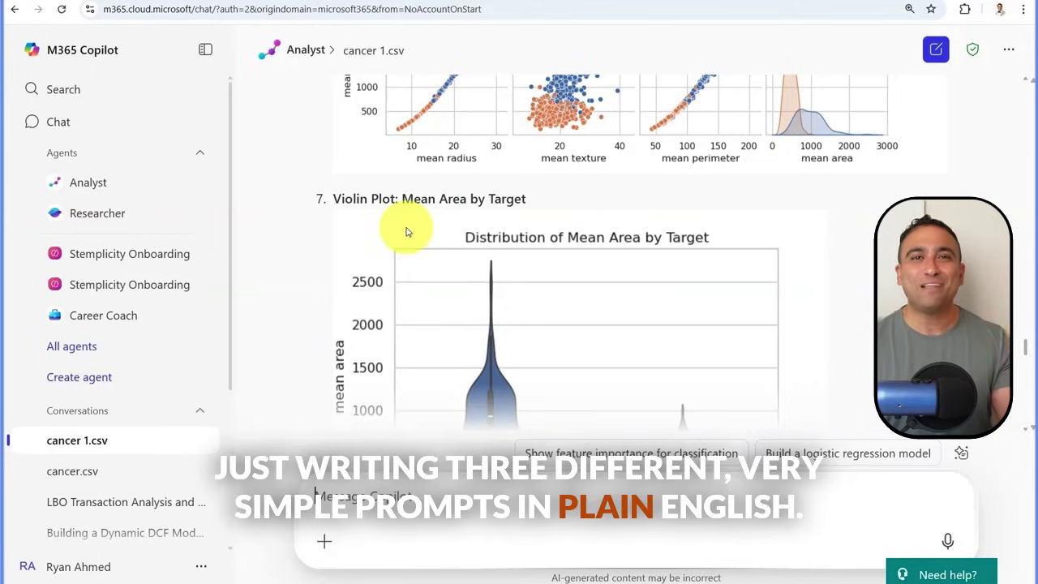
pyautogui.scroll(-4, 352, 171)
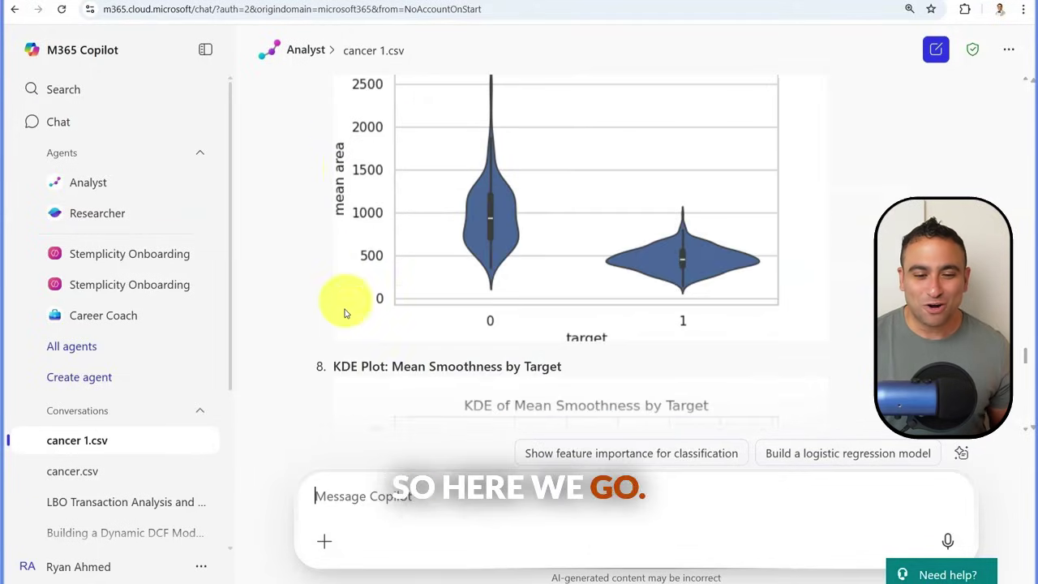
pyautogui.scroll(-10, 396, 232)
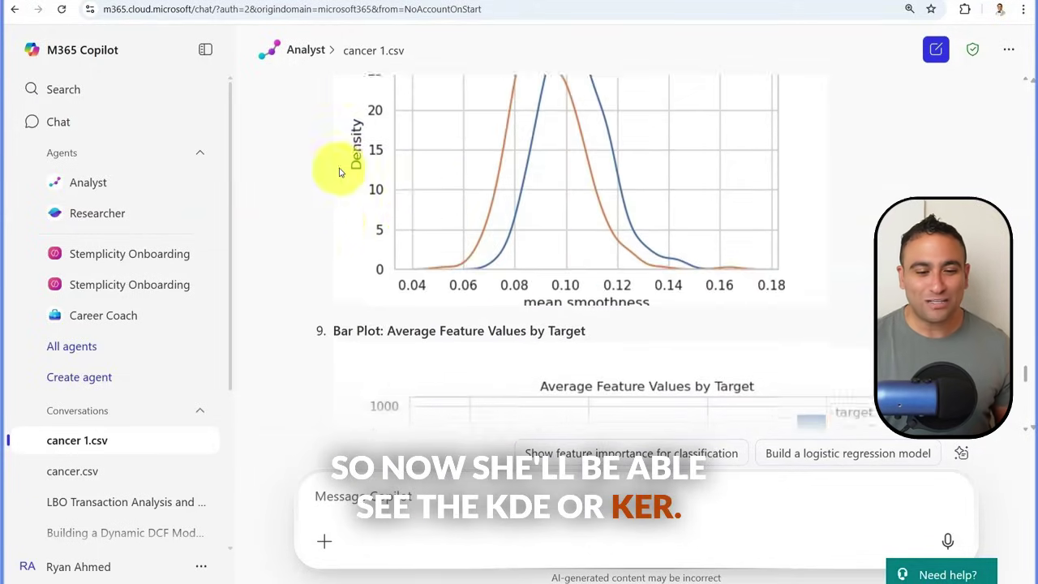
pyautogui.scroll(3, 332, 163)
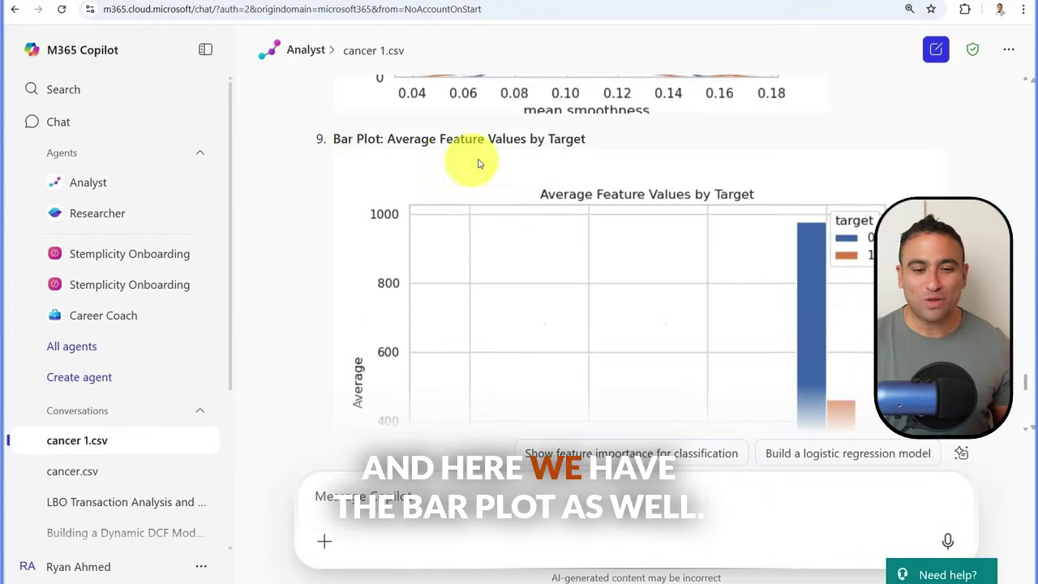
pyautogui.scroll(-8, 263, 202)
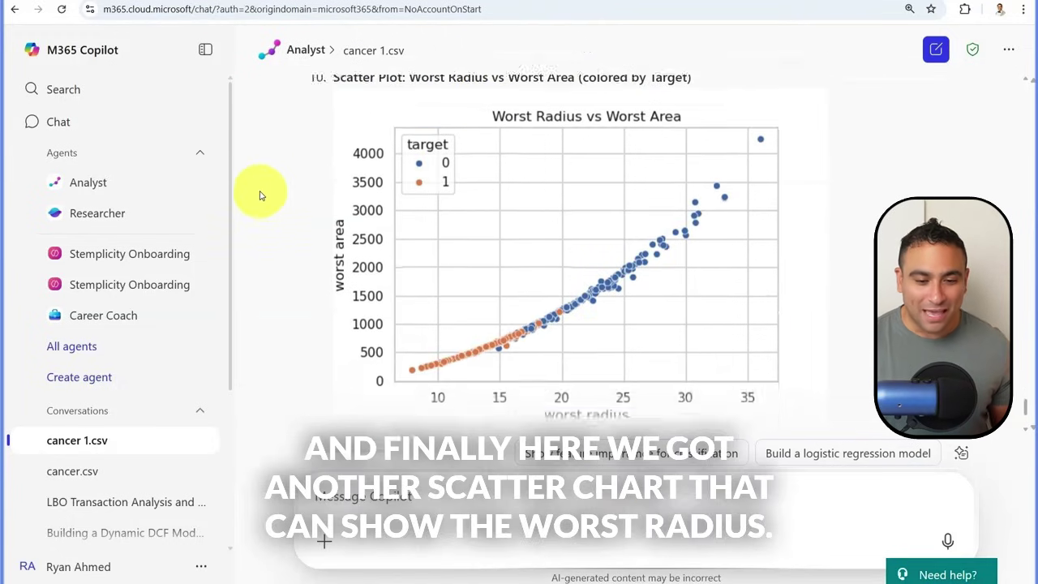
pyautogui.scroll(2, 331, 225)
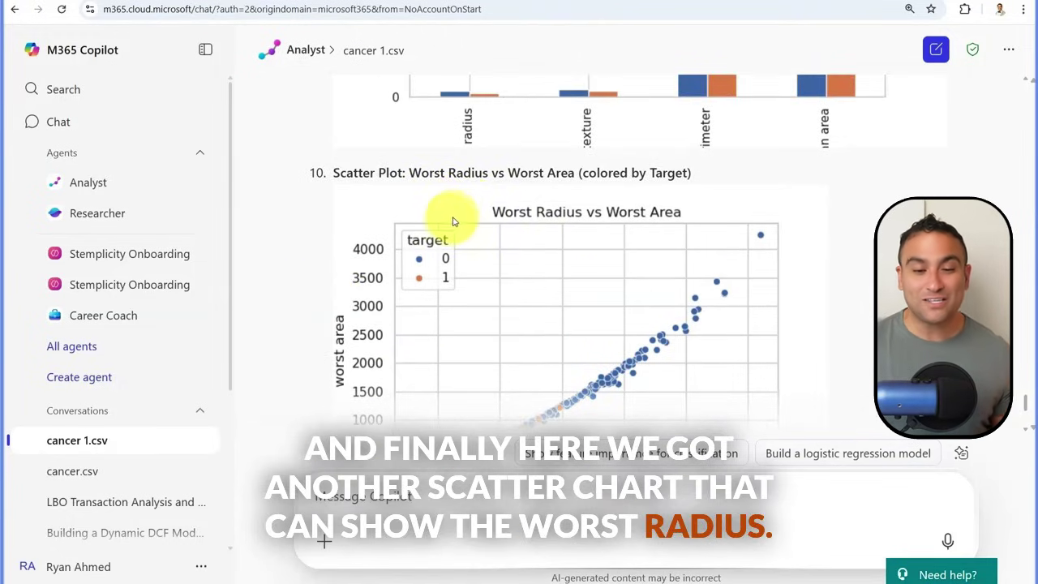
# Submit the prompt "Show feature importance ranking" to Analyst.
pyautogui.scroll(-3, 325, 244)
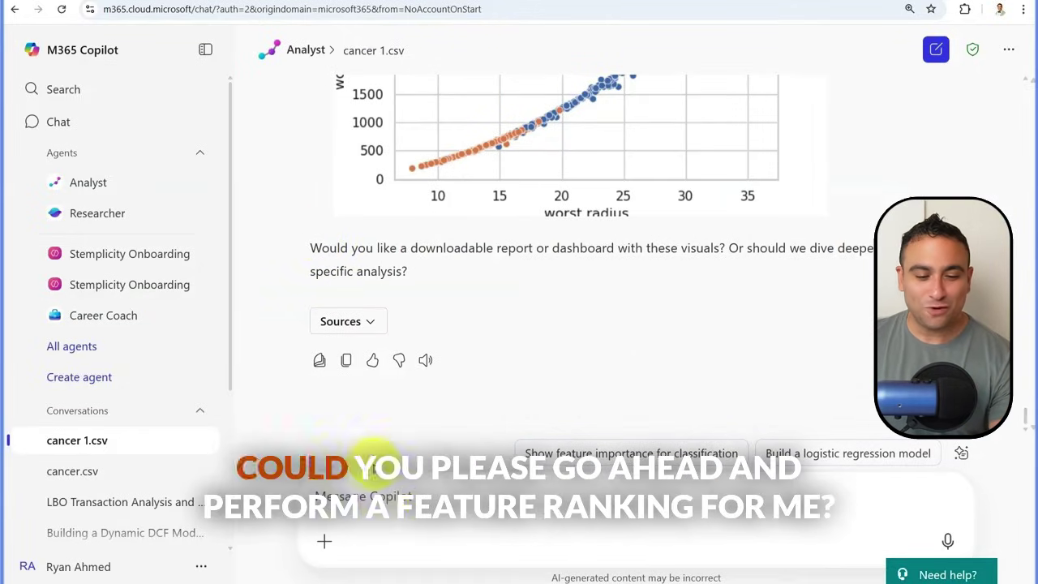
pyautogui.click(386, 496)
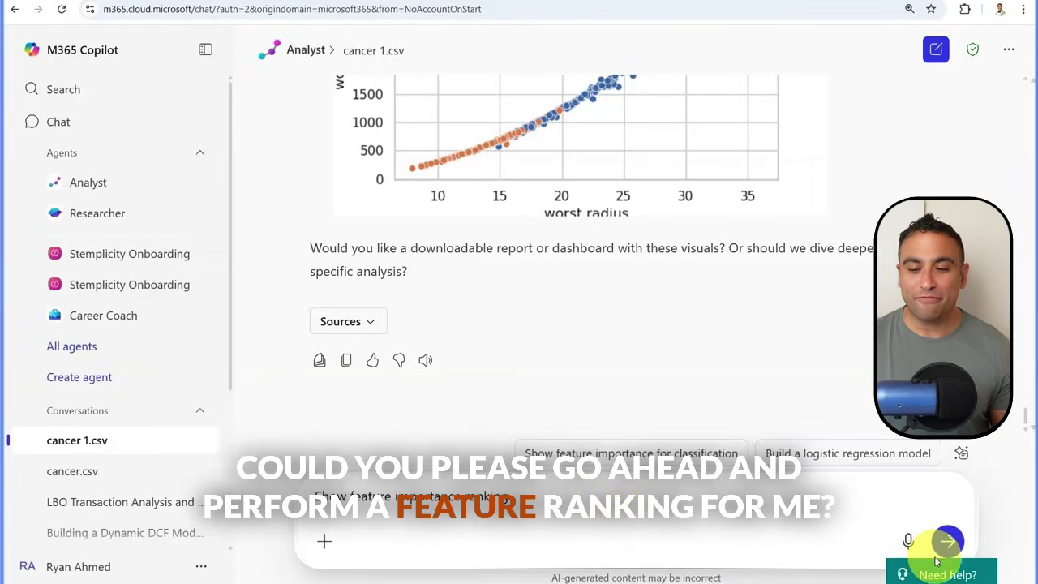
pyautogui.click(946, 541)
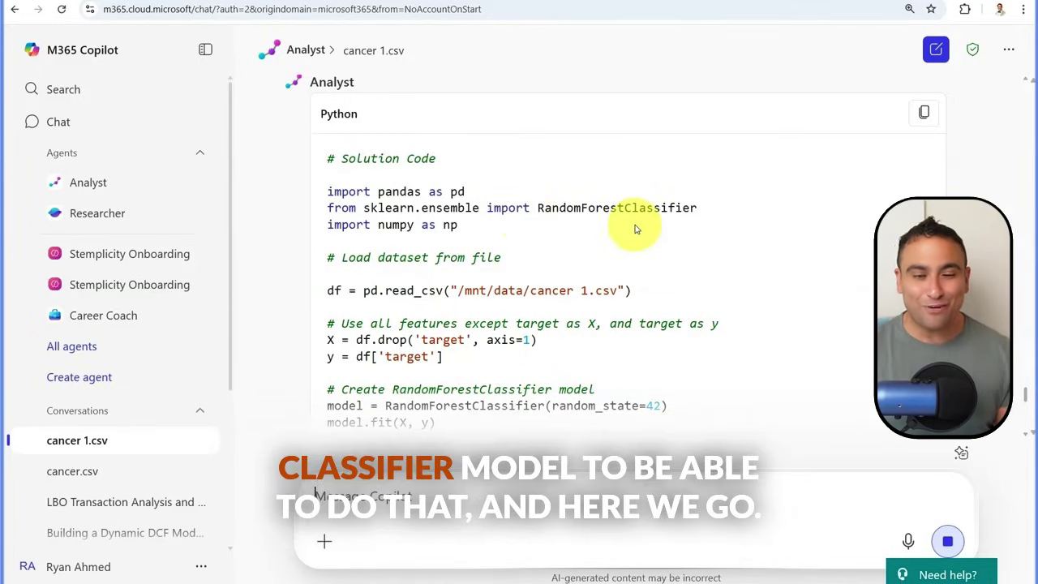
# Review the random forest code and feature ranking table, and ask Analyst to train 5 machine learning models and compare their performance.
pyautogui.scroll(-3, 503, 267)
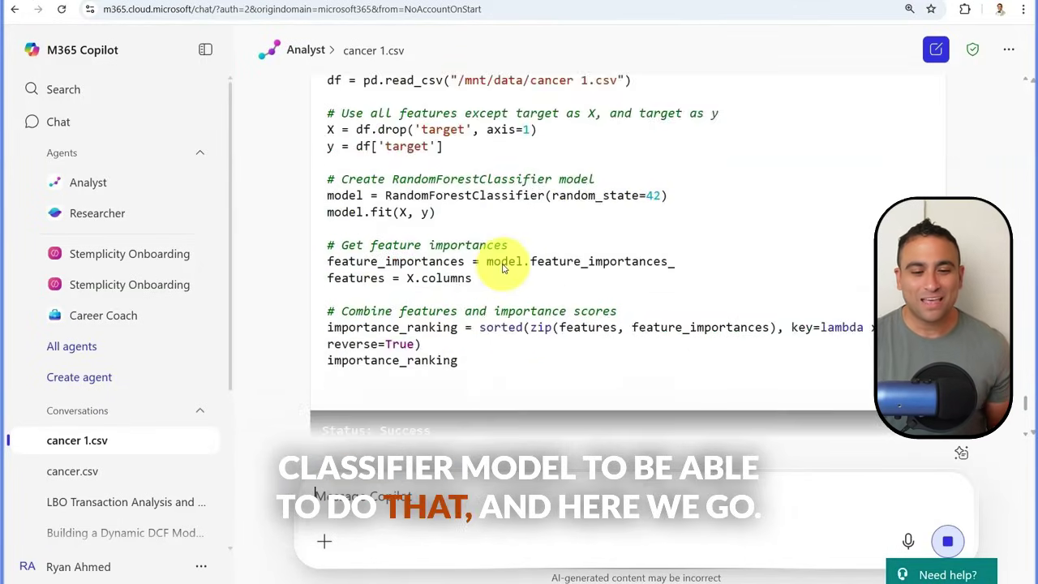
pyautogui.scroll(-5, 267, 262)
pyautogui.scroll(-3, 283, 149)
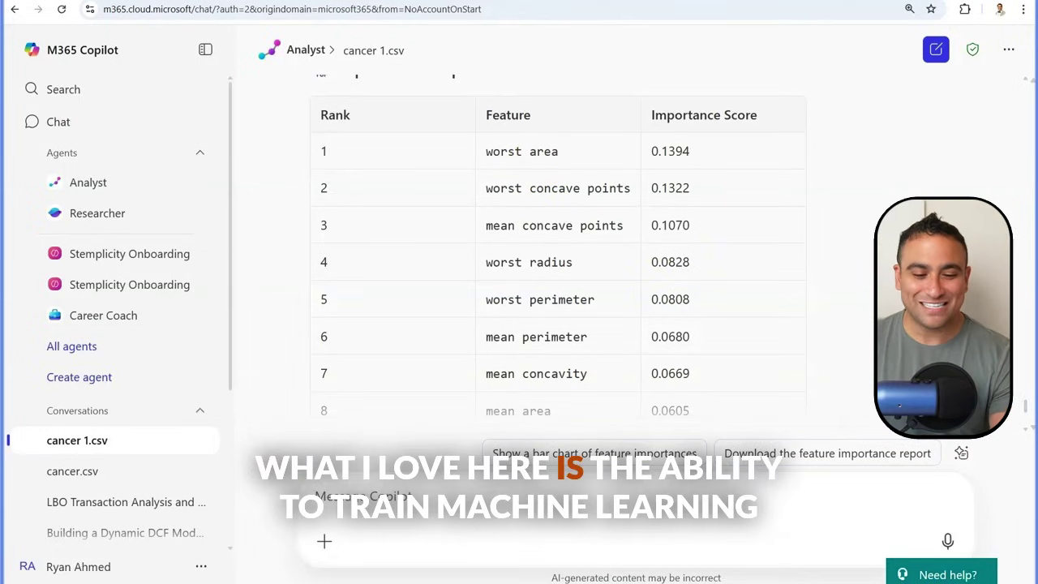
pyautogui.write('Train 5 machine learning models and compare their performance')
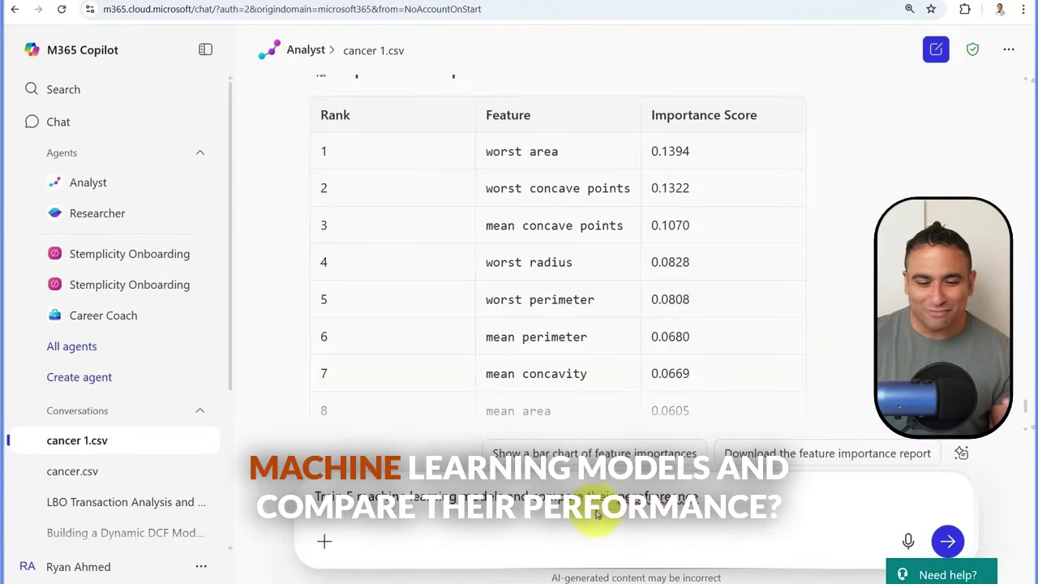
pyautogui.click(942, 540)
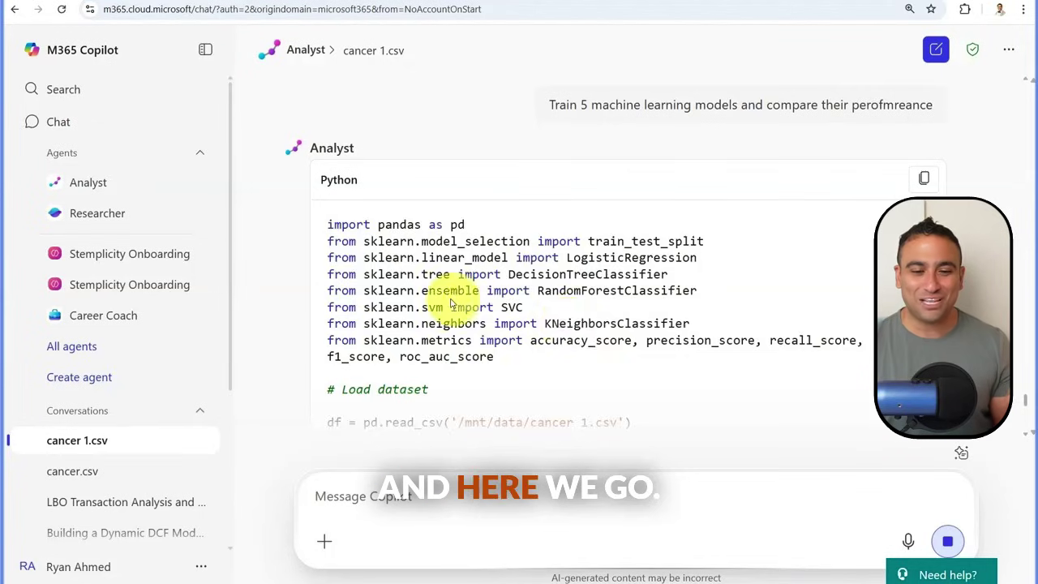
# Review the five-model training code, the metrics output with its convergence warning, and the model comparison table with observations.
pyautogui.scroll(-5, 430, 284)
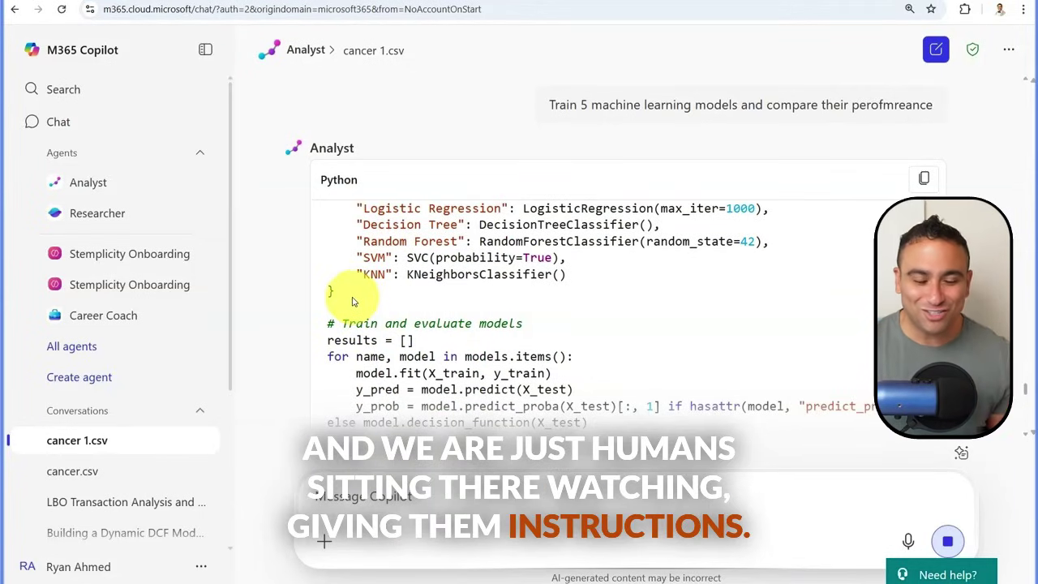
pyautogui.scroll(-4, 405, 251)
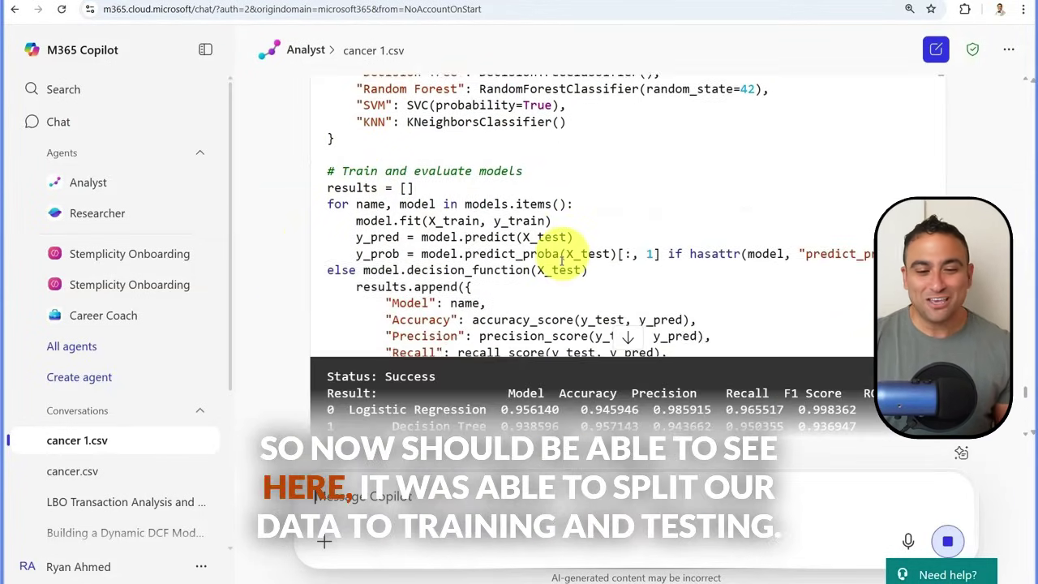
pyautogui.scroll(-1, 561, 258)
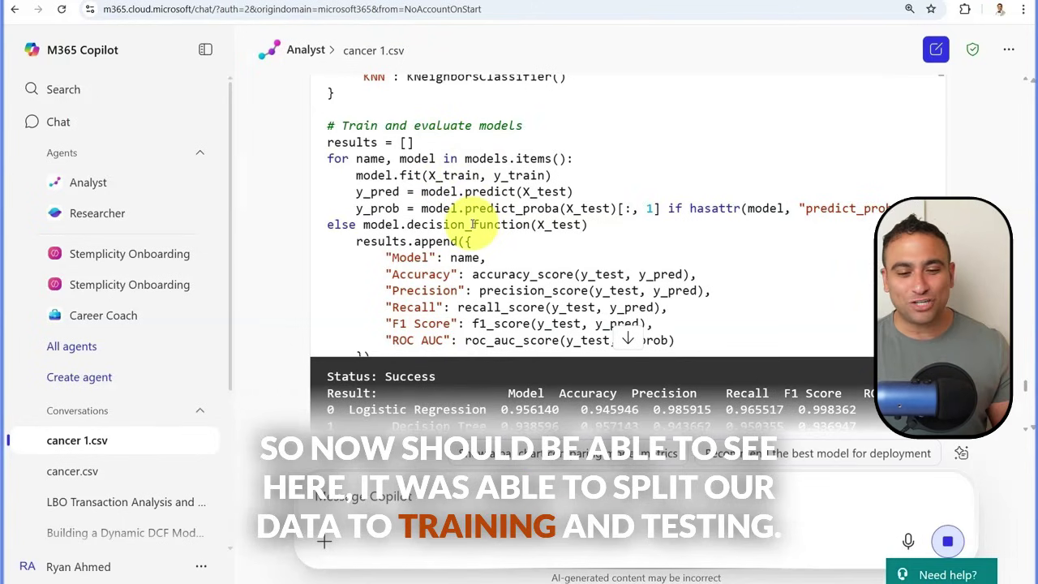
pyautogui.scroll(-4, 324, 170)
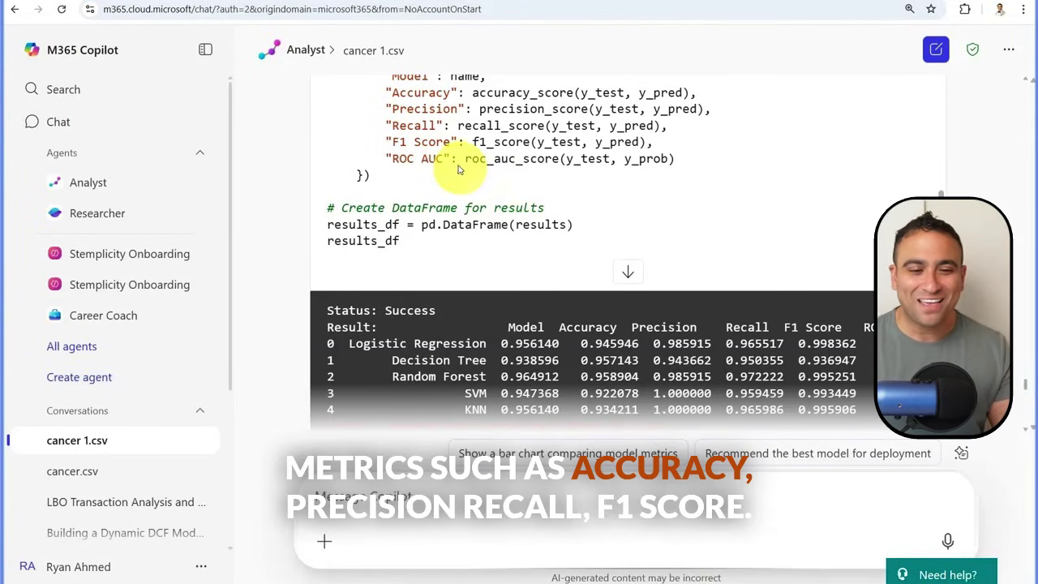
pyautogui.scroll(-4, 297, 144)
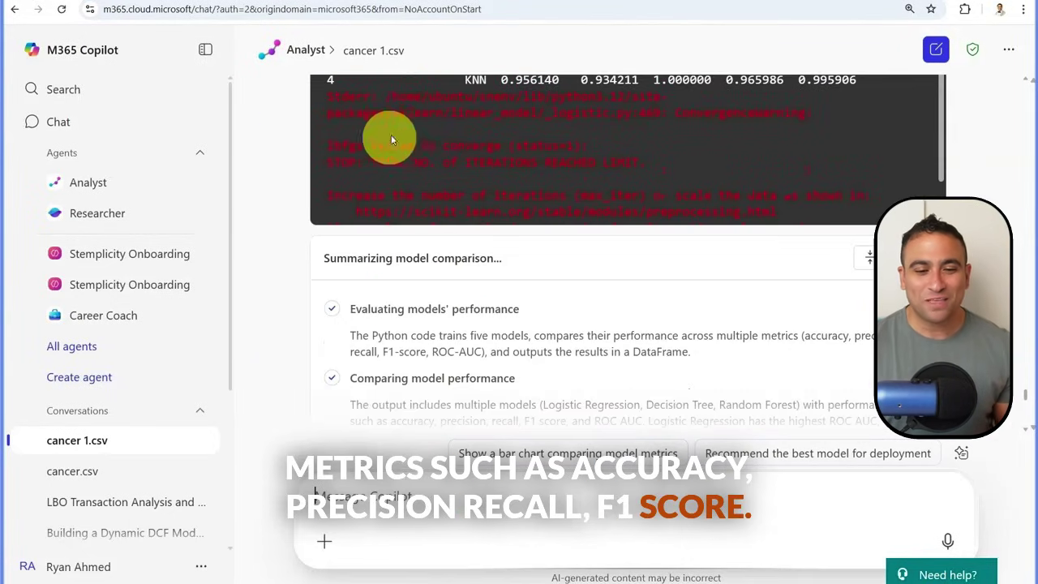
pyautogui.scroll(2, 401, 142)
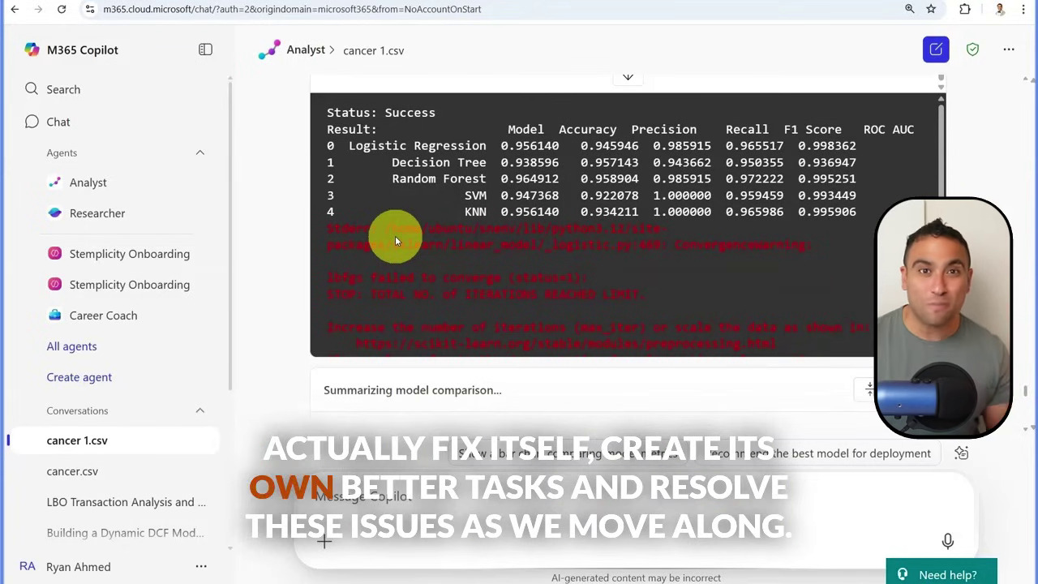
pyautogui.scroll(-1, 365, 228)
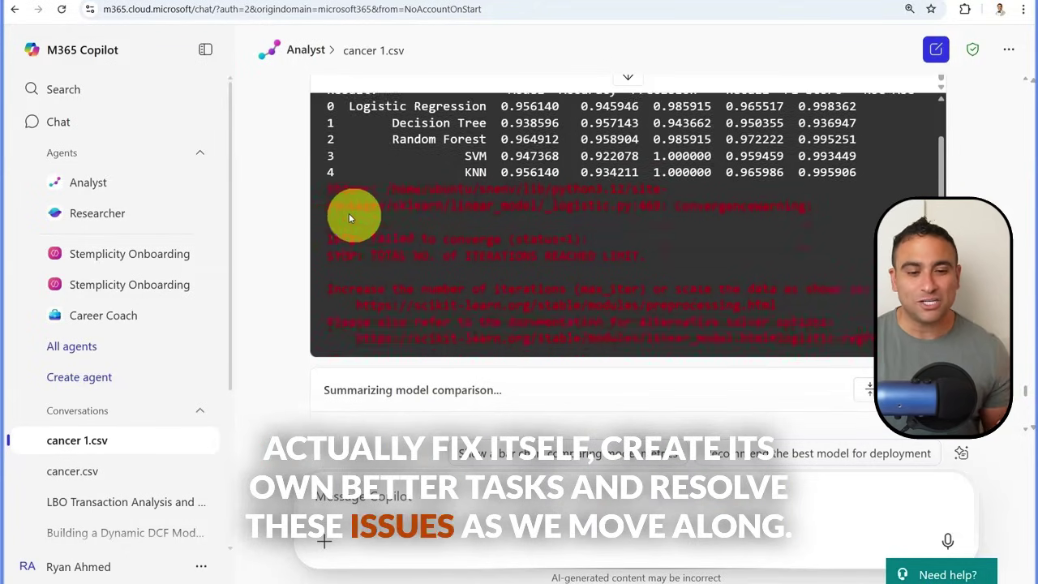
pyautogui.scroll(-2, 297, 186)
pyautogui.scroll(-5, 294, 180)
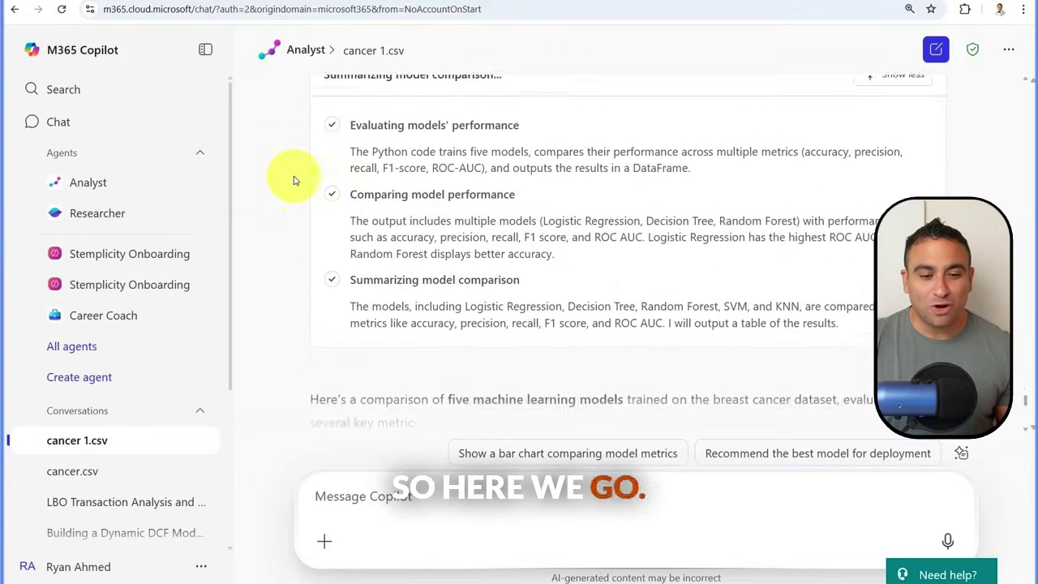
pyautogui.scroll(-4, 371, 203)
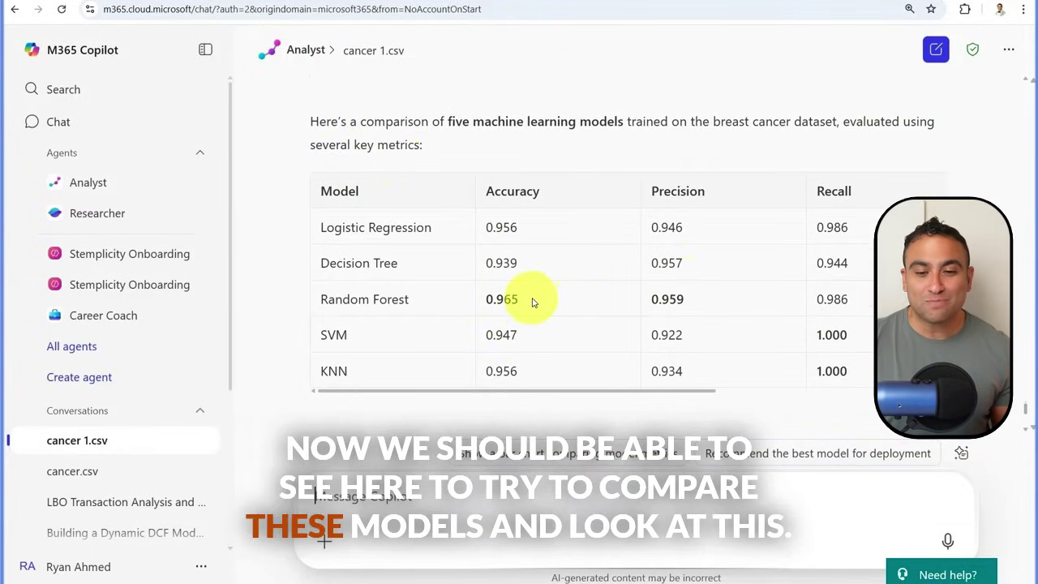
pyautogui.scroll(1, 410, 192)
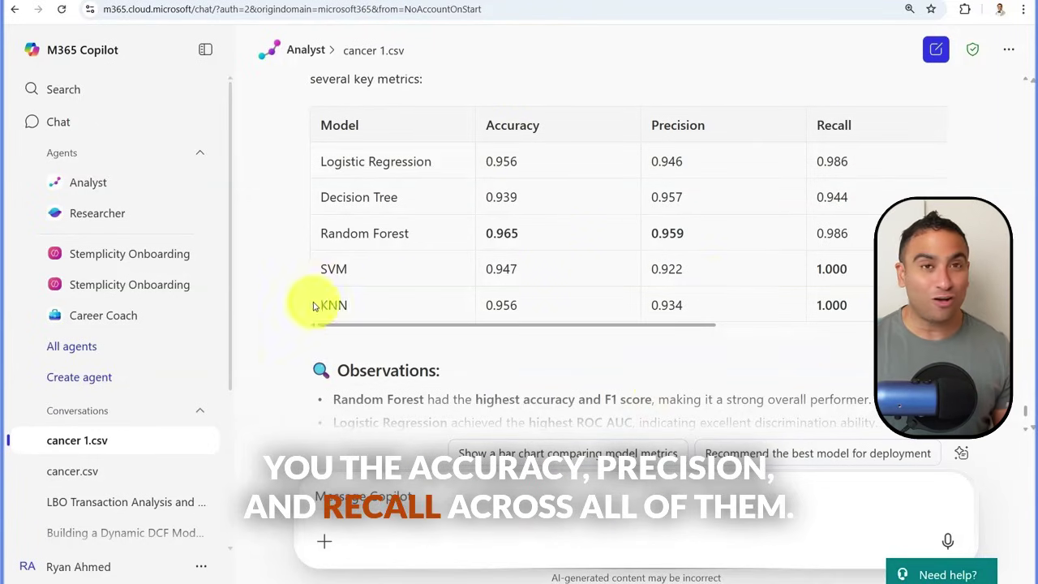
pyautogui.scroll(-3, 264, 280)
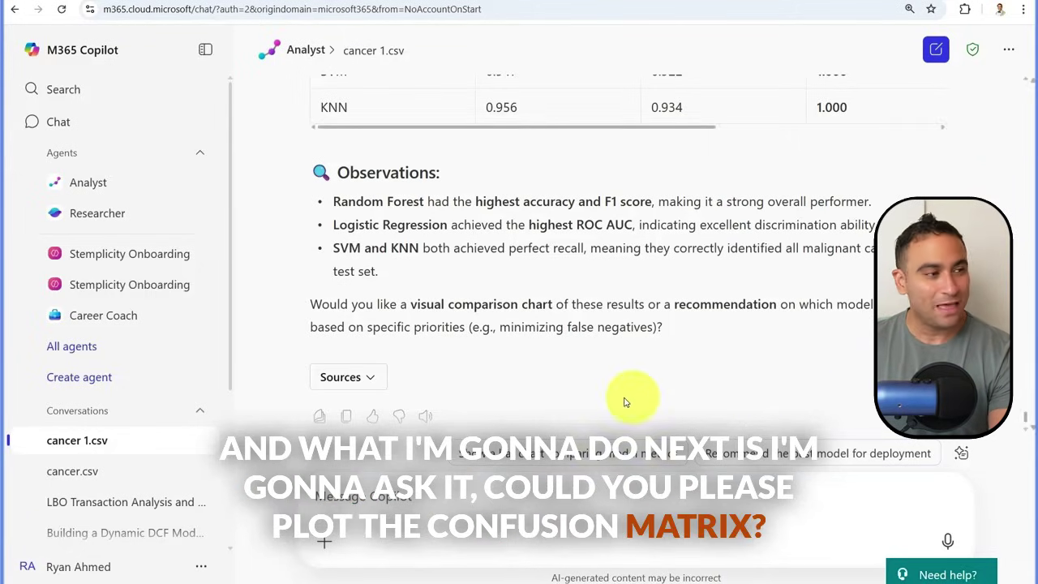
# Submit the prompt "Plot the confusion matrix for the best model" to Analyst.
pyautogui.click(499, 507)
pyautogui.write('fusion matrix f')
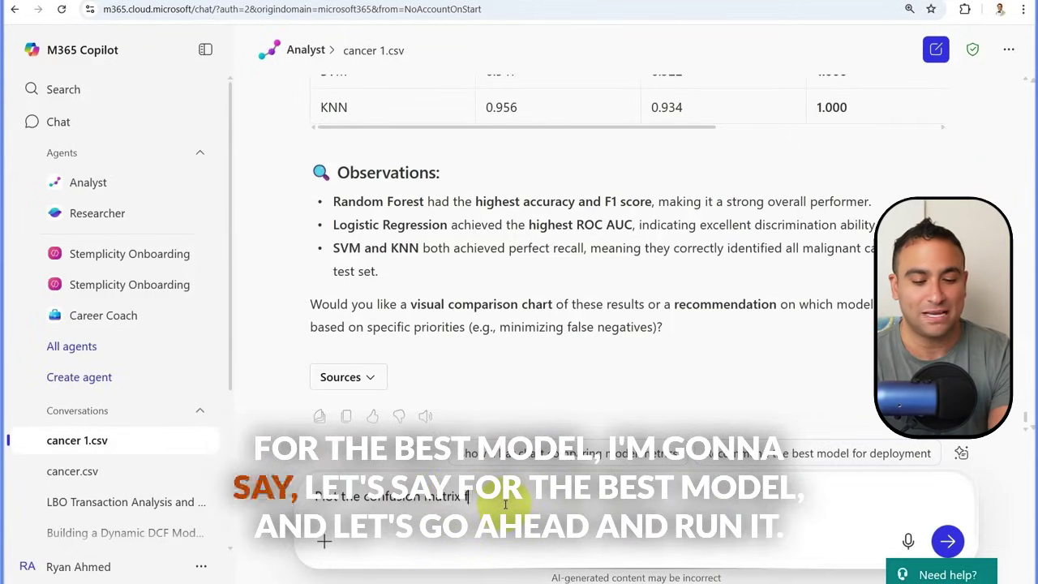
pyautogui.write('or the best model')
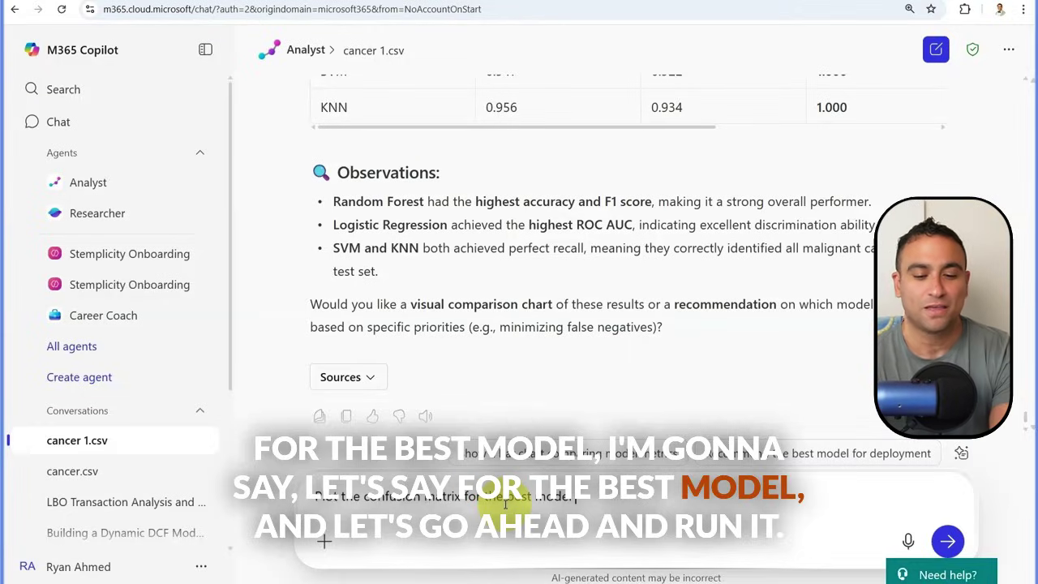
pyautogui.press('Return')
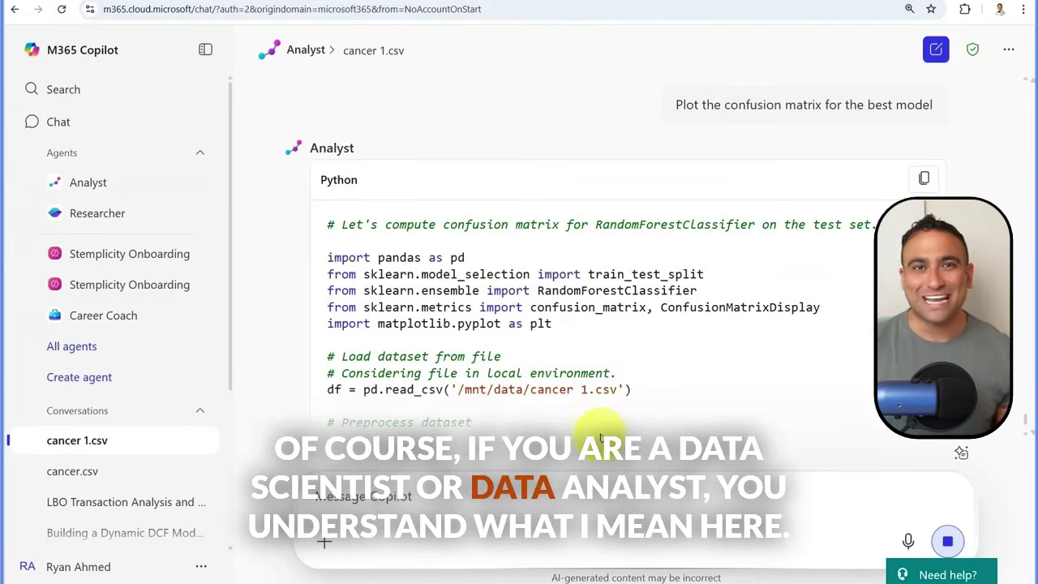
# Review the confusion matrix code, the Random Forest confusion matrix plot and the interpretation of its true and false classifications.
pyautogui.scroll(-5, 348, 267)
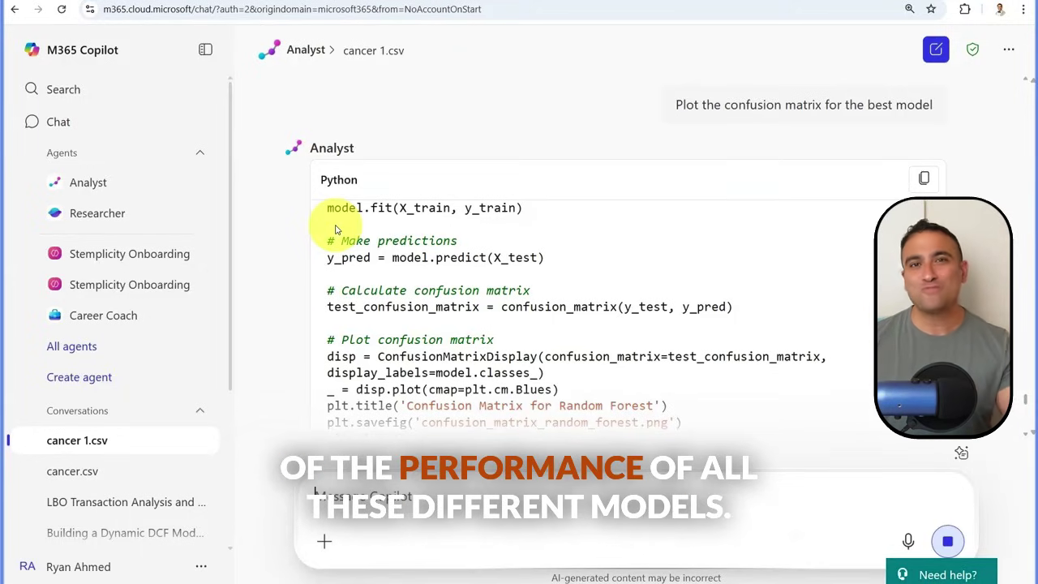
pyautogui.scroll(-5, 336, 229)
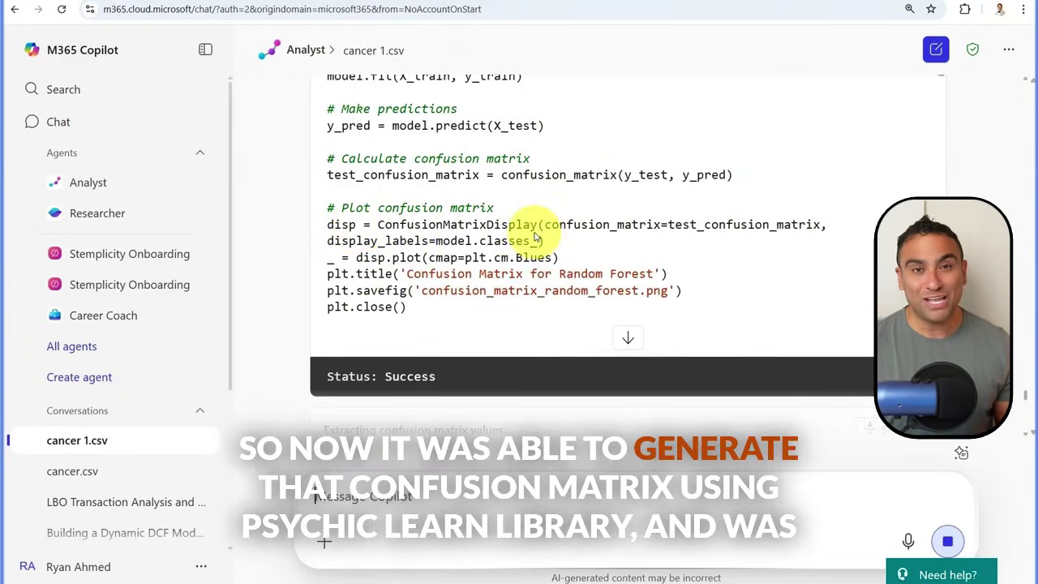
pyautogui.scroll(-2, 268, 160)
pyautogui.scroll(-2, 267, 160)
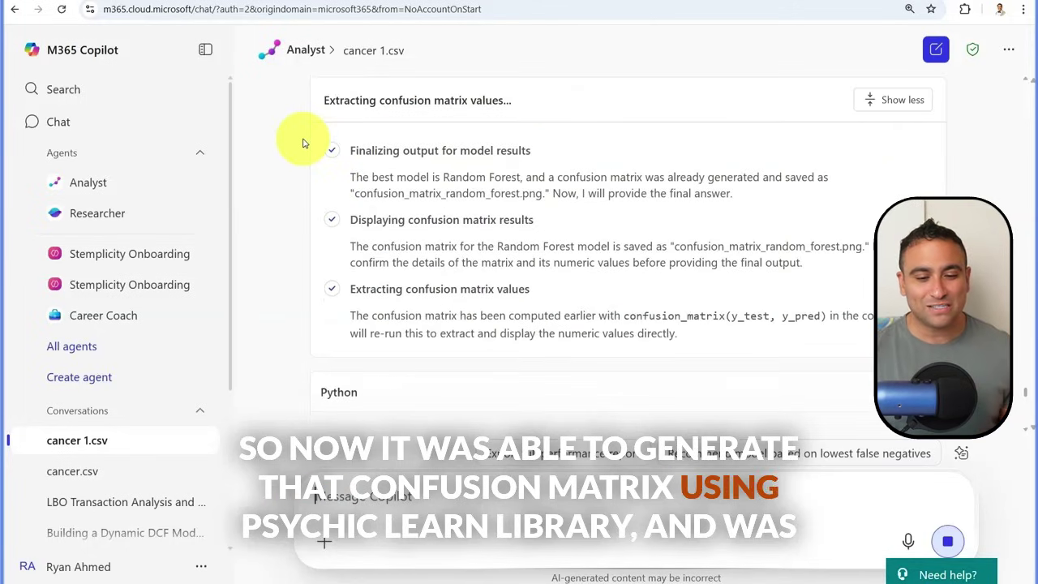
pyautogui.scroll(-4, 297, 144)
pyautogui.scroll(-10, 300, 203)
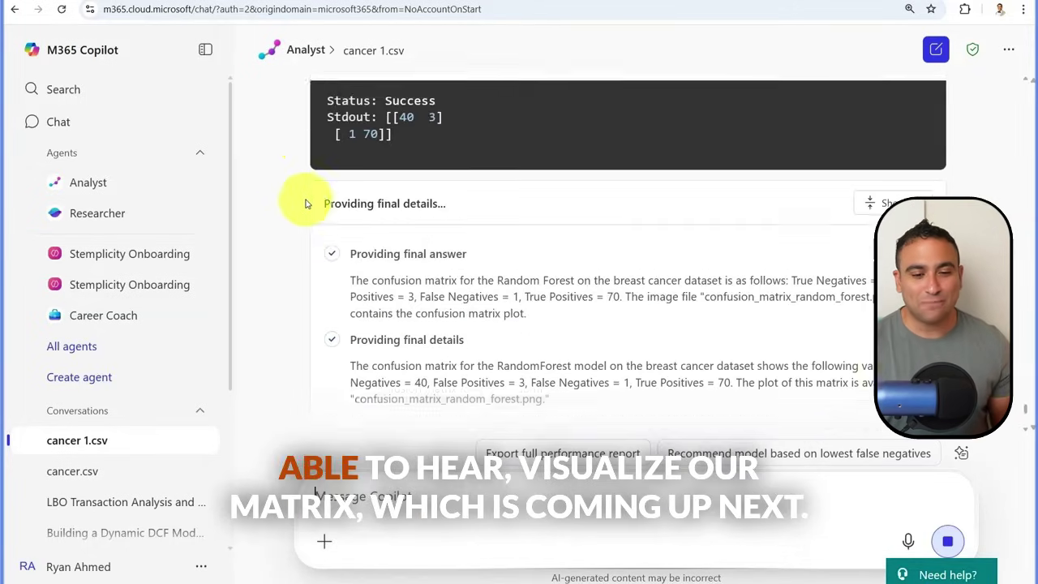
pyautogui.scroll(-1, 308, 194)
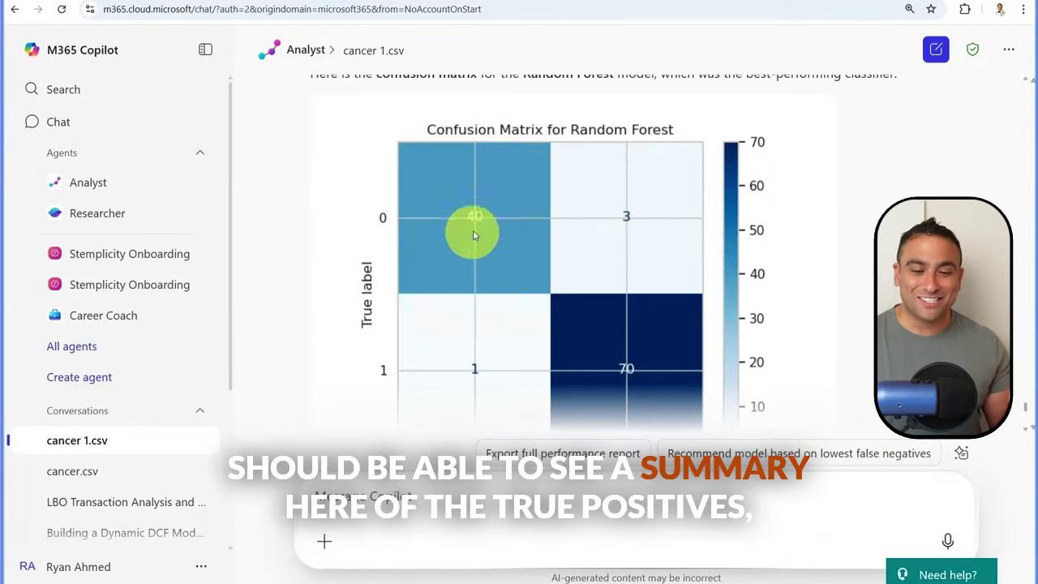
pyautogui.scroll(-1, 503, 219)
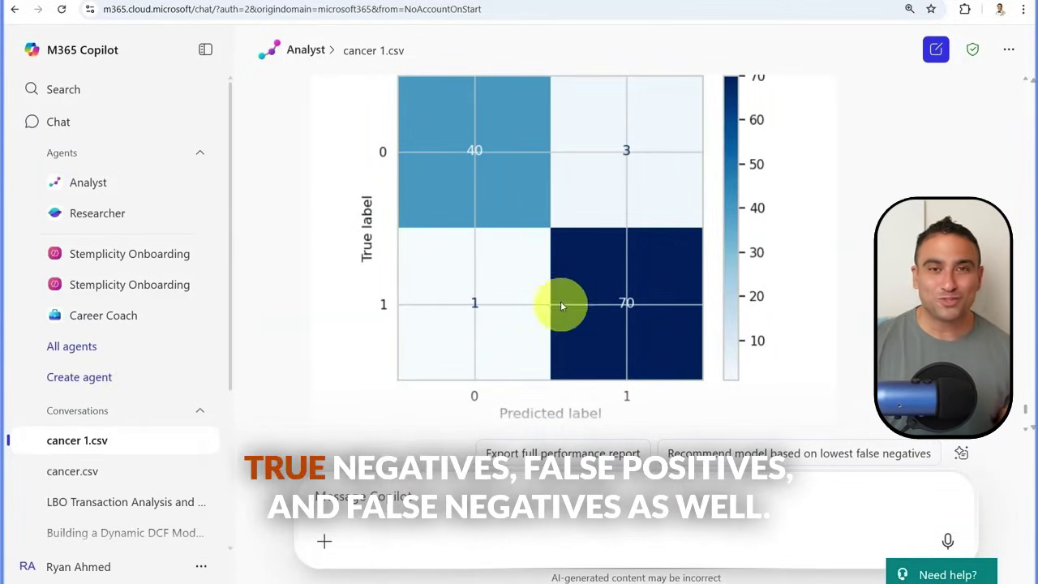
pyautogui.scroll(-4, 500, 317)
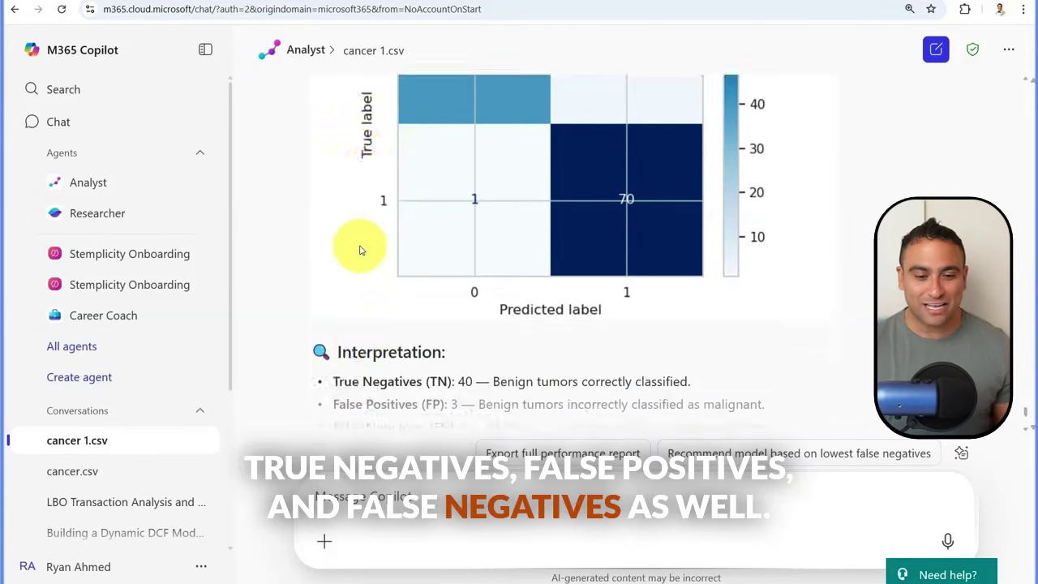
pyautogui.scroll(-2, 352, 243)
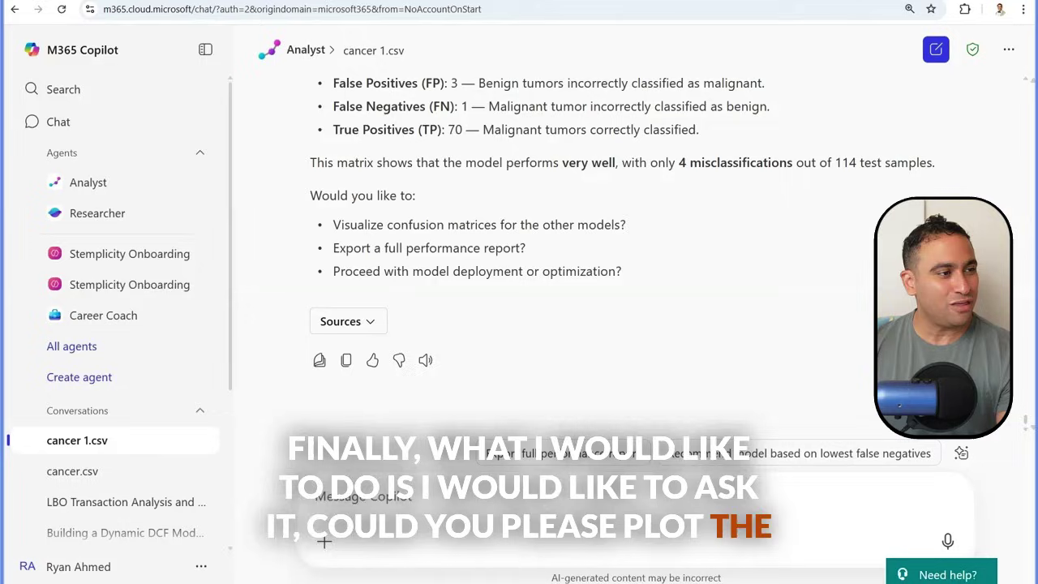
# Submit the prompt "ROC curves for all models" to Analyst.
pyautogui.click(374, 492)
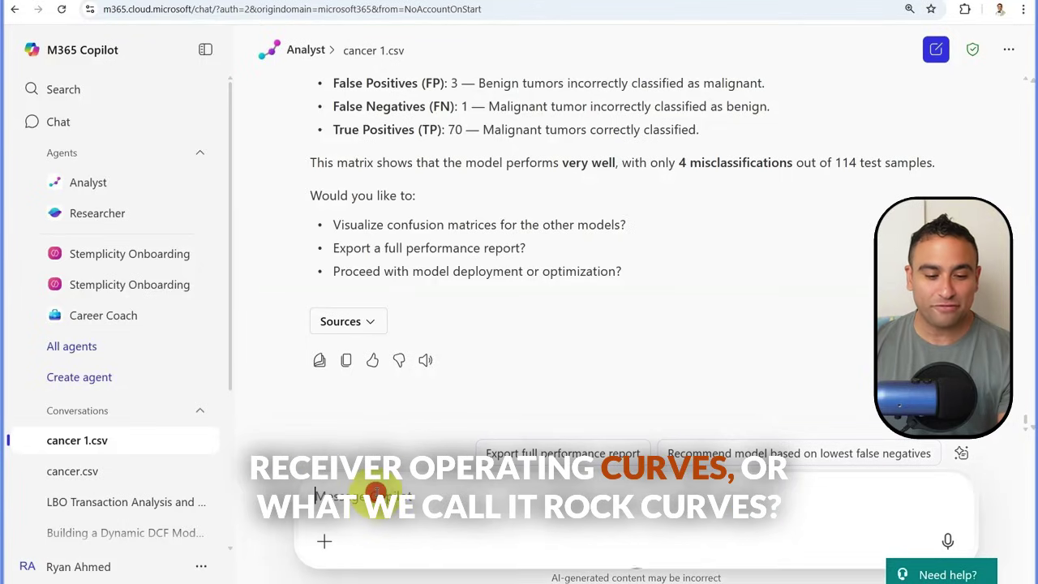
pyautogui.write('ROC curve')
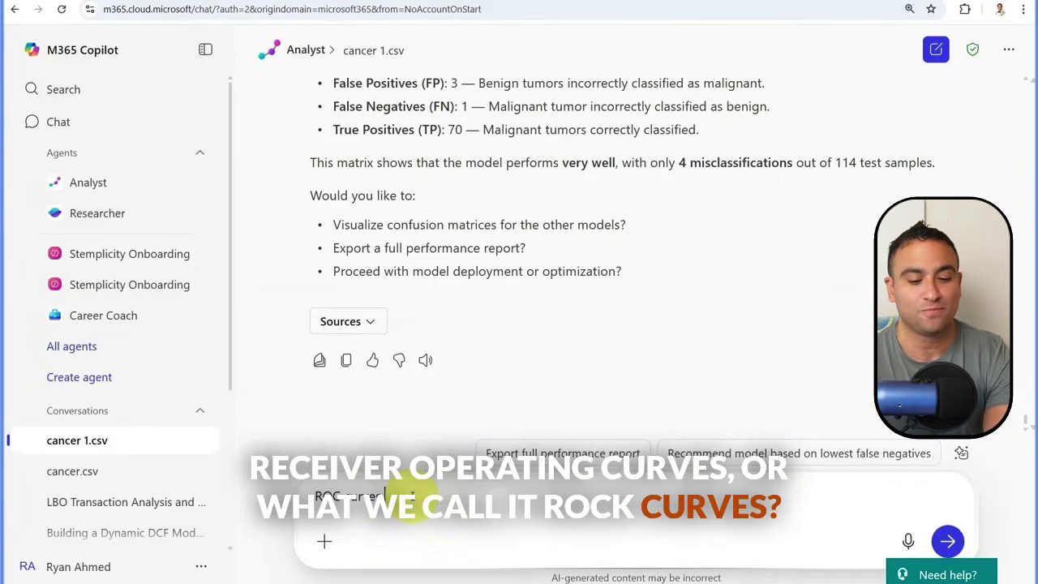
pyautogui.write('s for ')
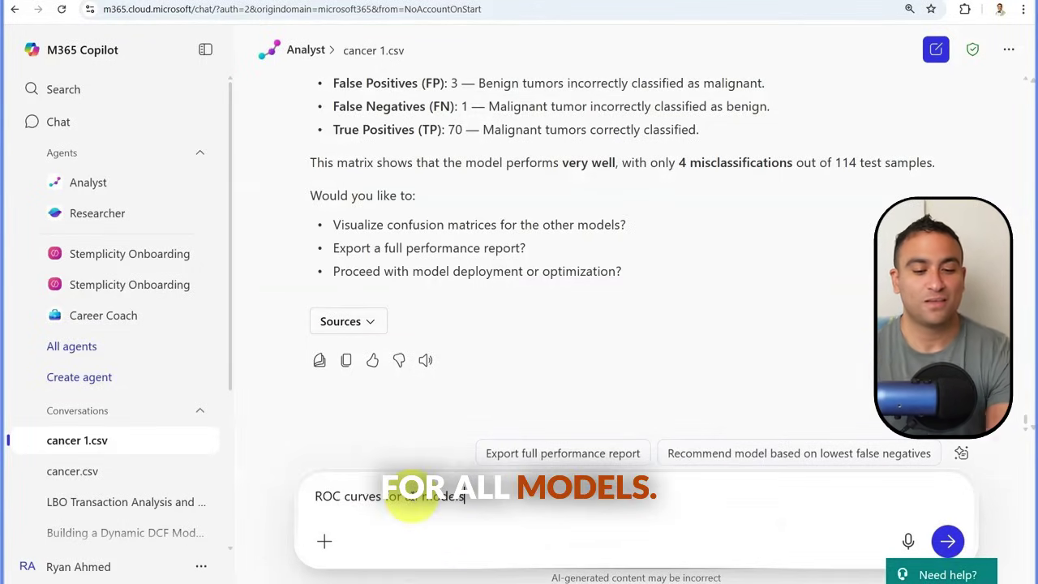
pyautogui.write('all models')
pyautogui.press('Return')
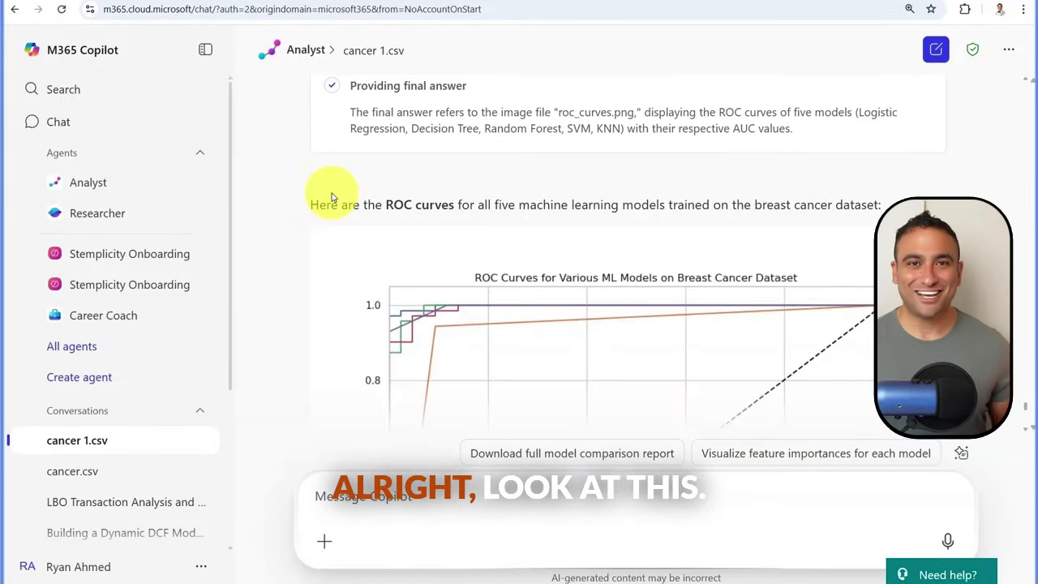
# Examine the ROC curves plot and its legend to compare the five models trained on the breast cancer dataset.
pyautogui.scroll(-3, 357, 174)
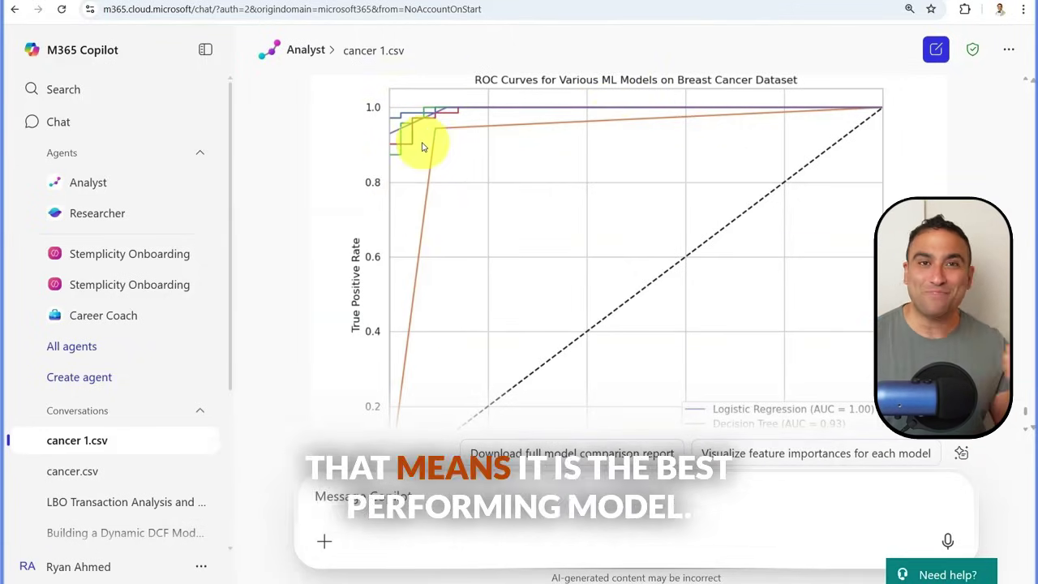
pyautogui.scroll(-5, 422, 146)
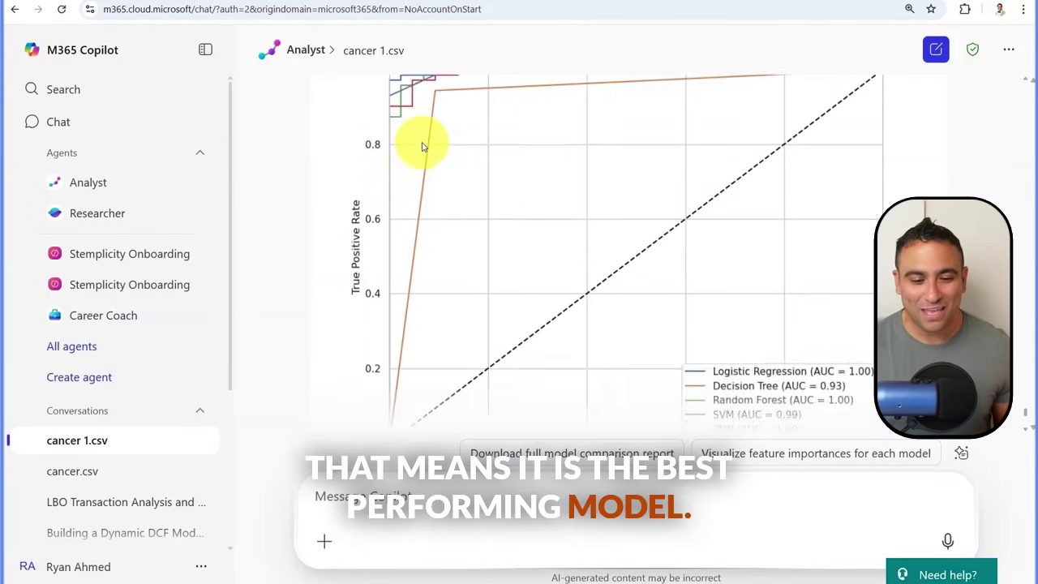